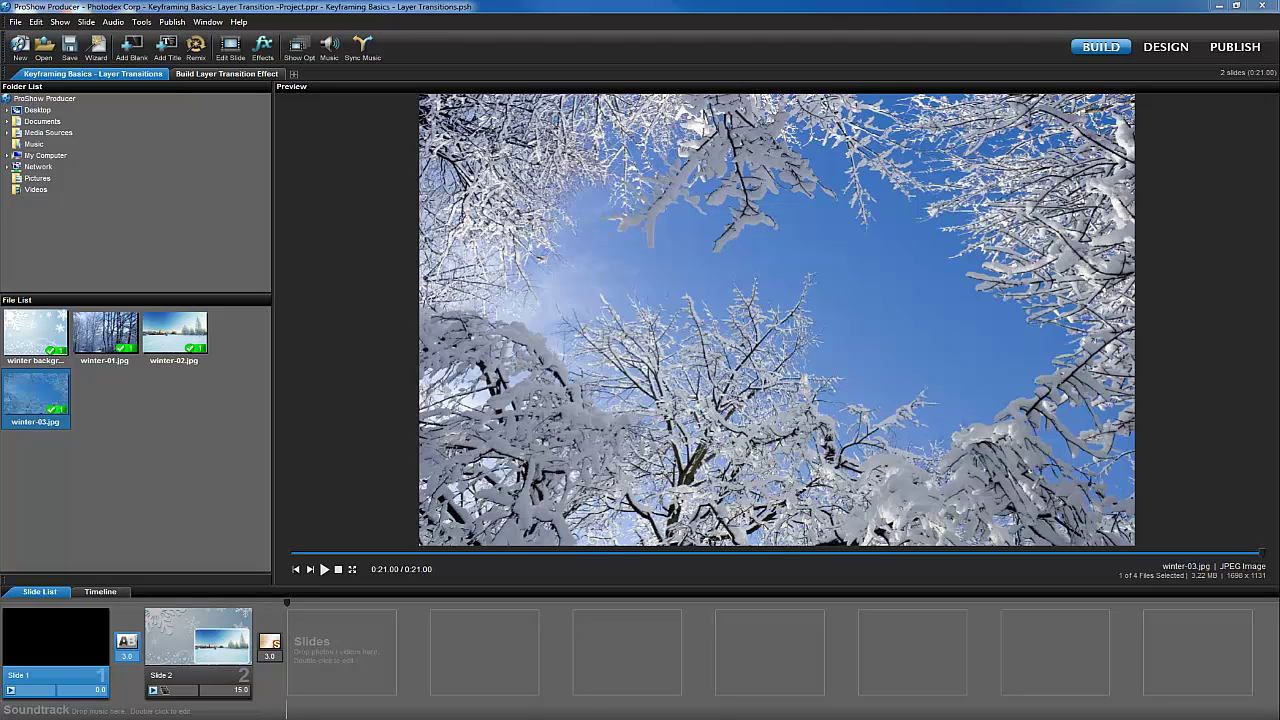
Play the finished Build Layer Transition Effect slideshow in the preview
{"action": "left_click", "coordinate": [324, 569]}
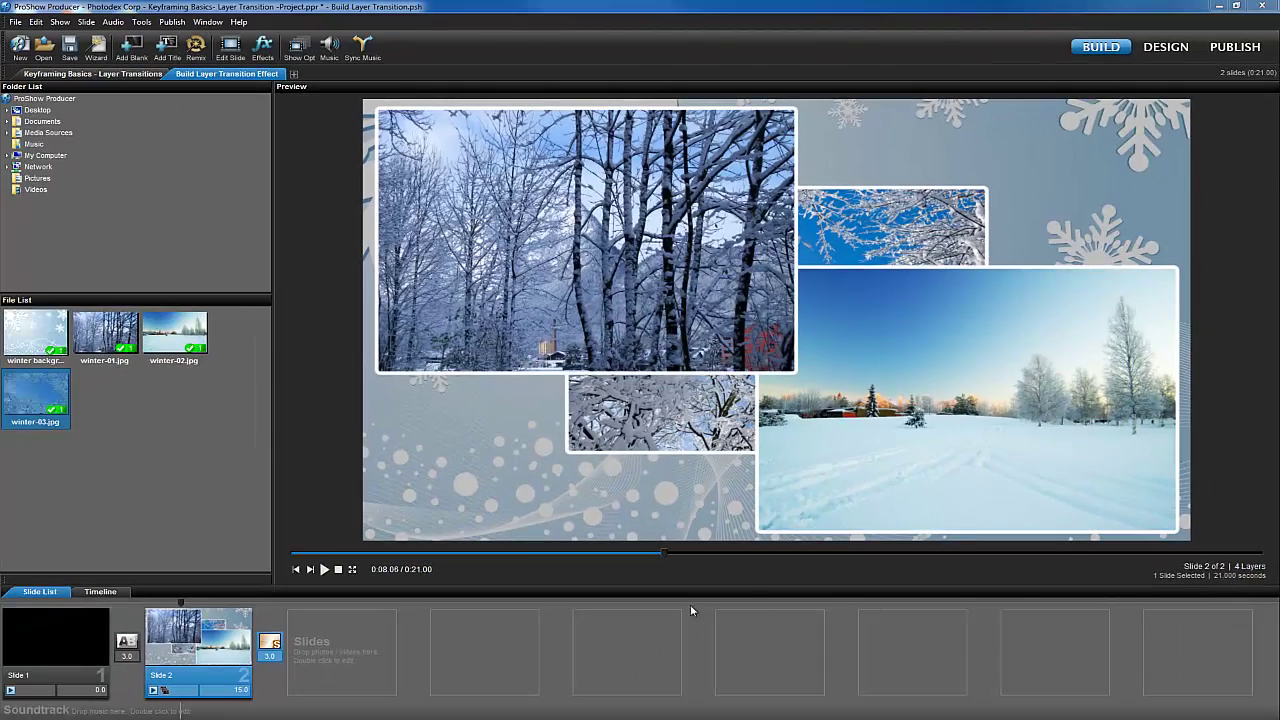
Open Slide 2's options and hide the winter-02 and winter-03 layers
{"action": "double_click", "coordinate": [224, 640]}
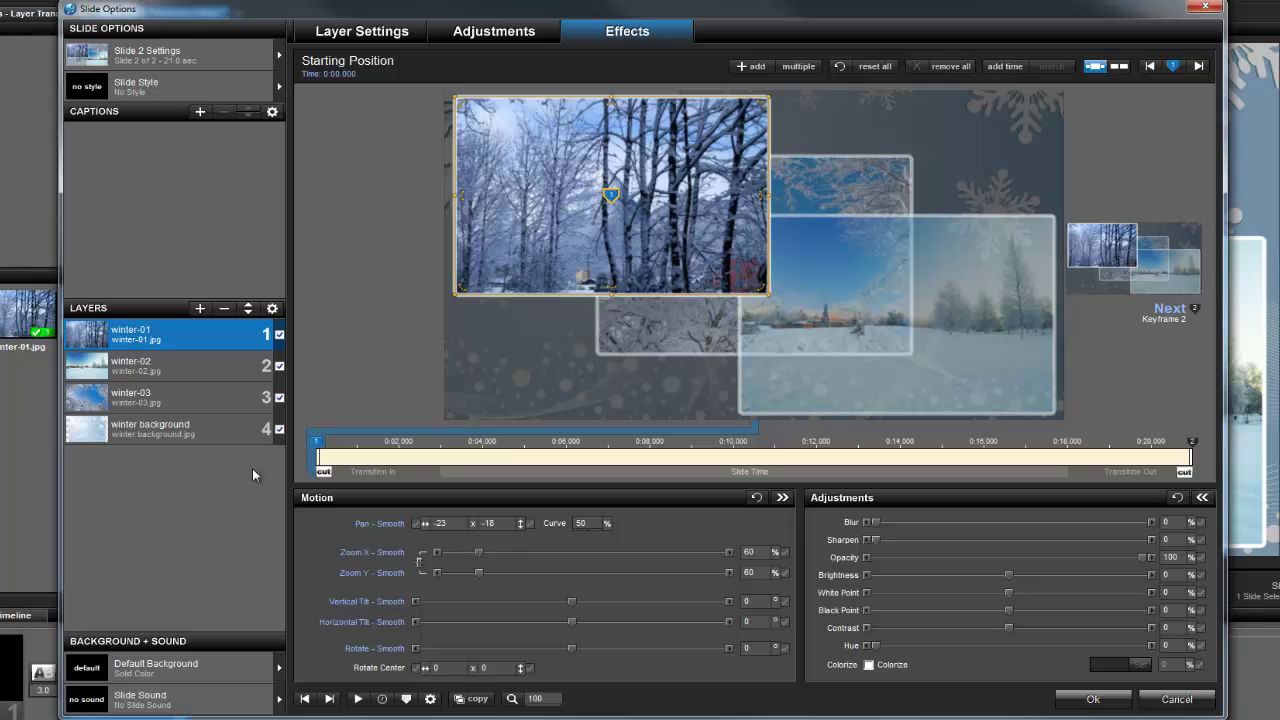
{"action": "left_click", "coordinate": [280, 366]}
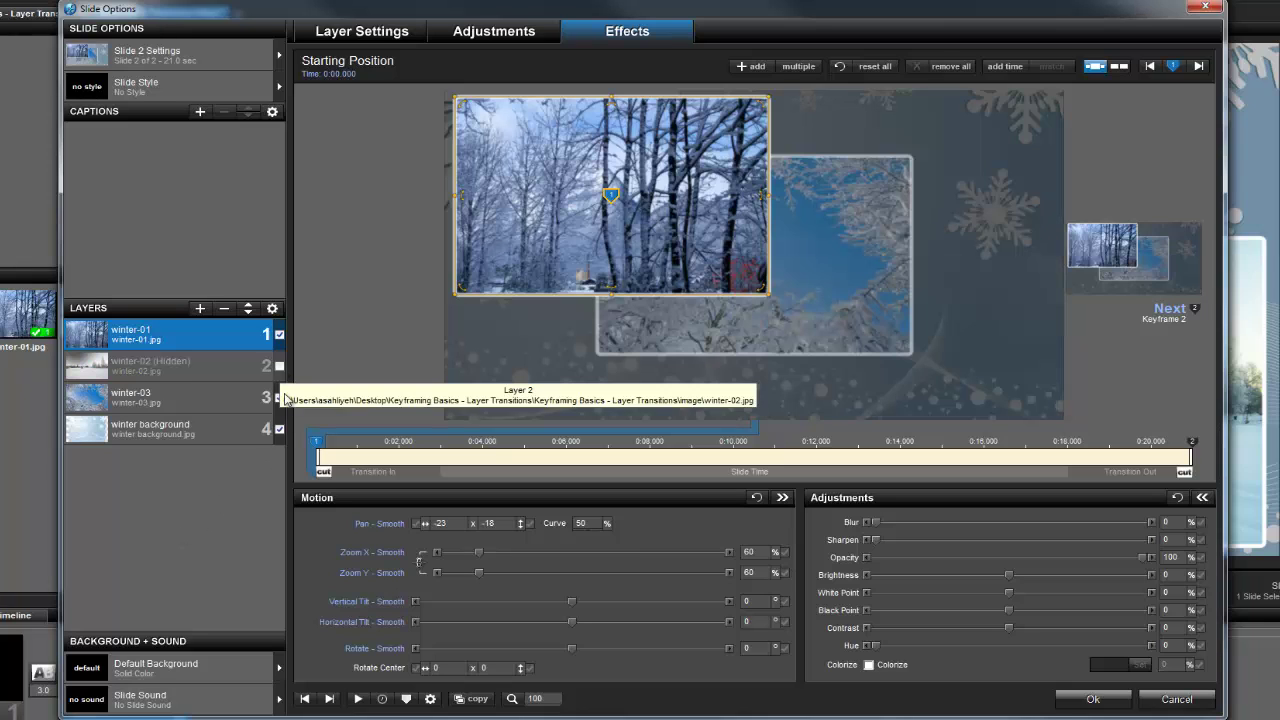
{"action": "left_click", "coordinate": [280, 398]}
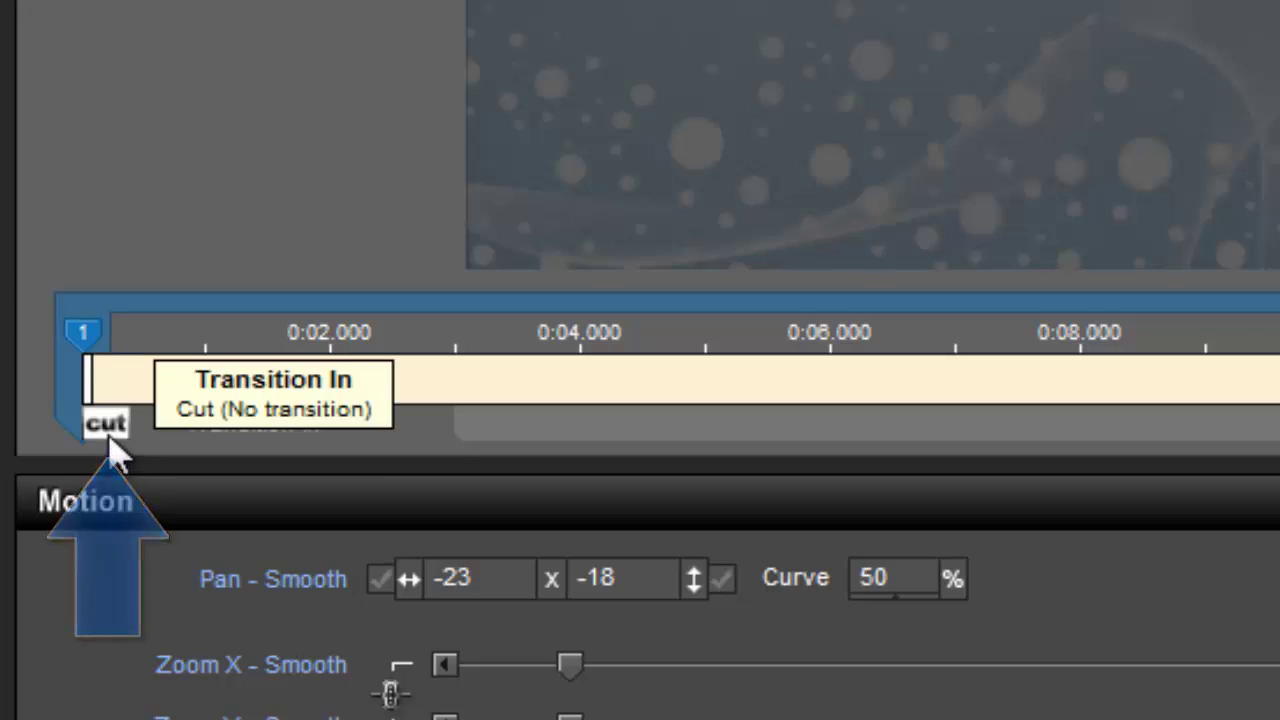
Replace winter-01's 'cut' Transition In with the AB crossfade
{"action": "left_click", "coordinate": [108, 430]}
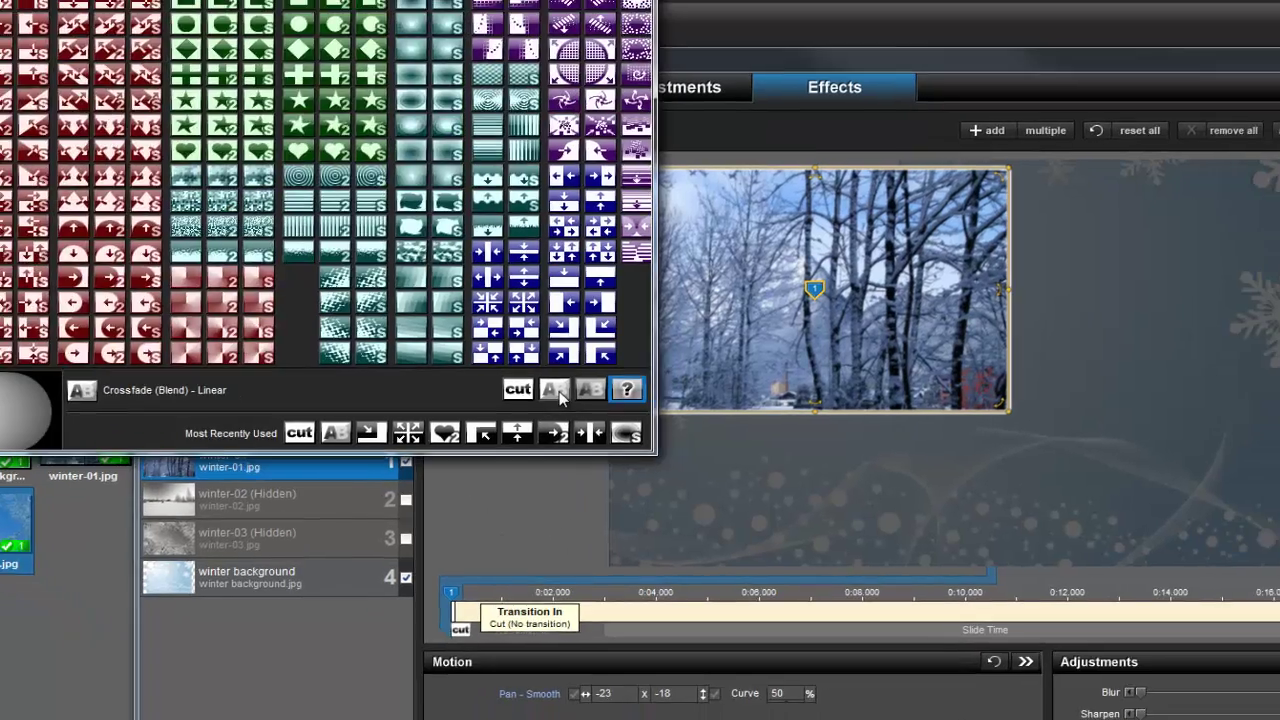
{"action": "left_click", "coordinate": [624, 434]}
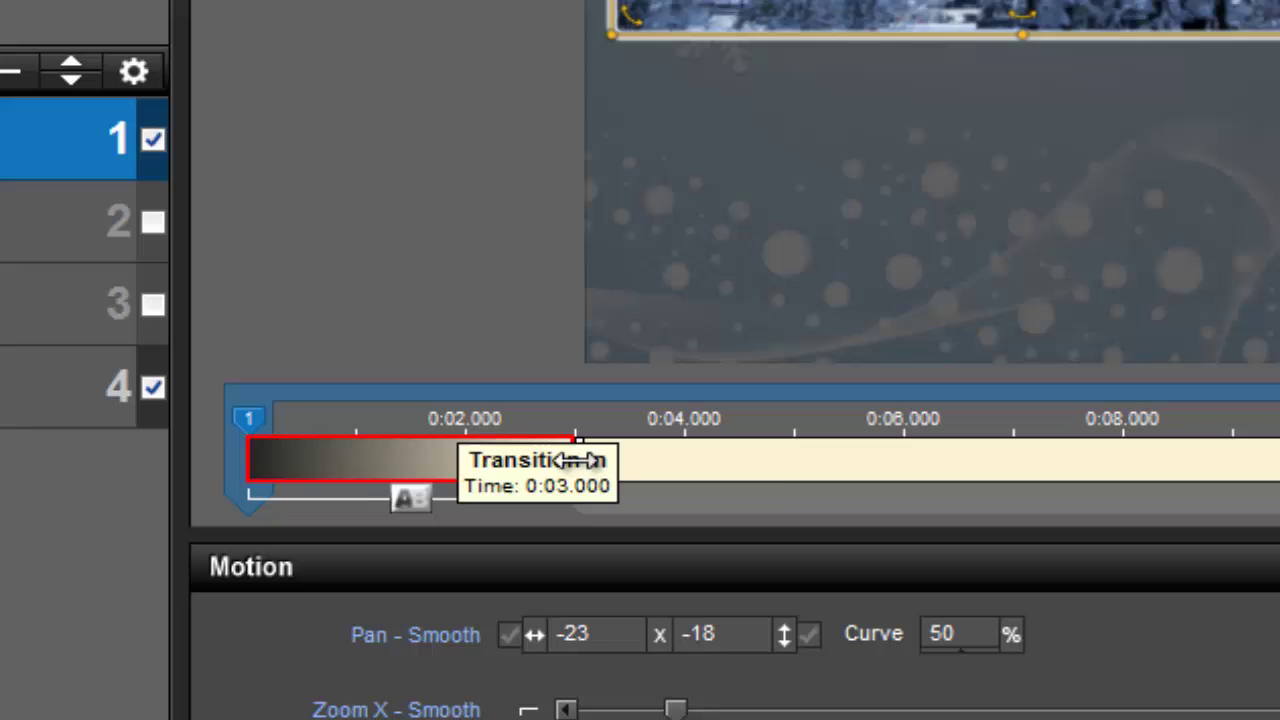
Set winter-01's fade-in transition time to exactly 1 second
{"action": "left_click_drag", "start_coordinate": [578, 460], "coordinate": [770, 465]}
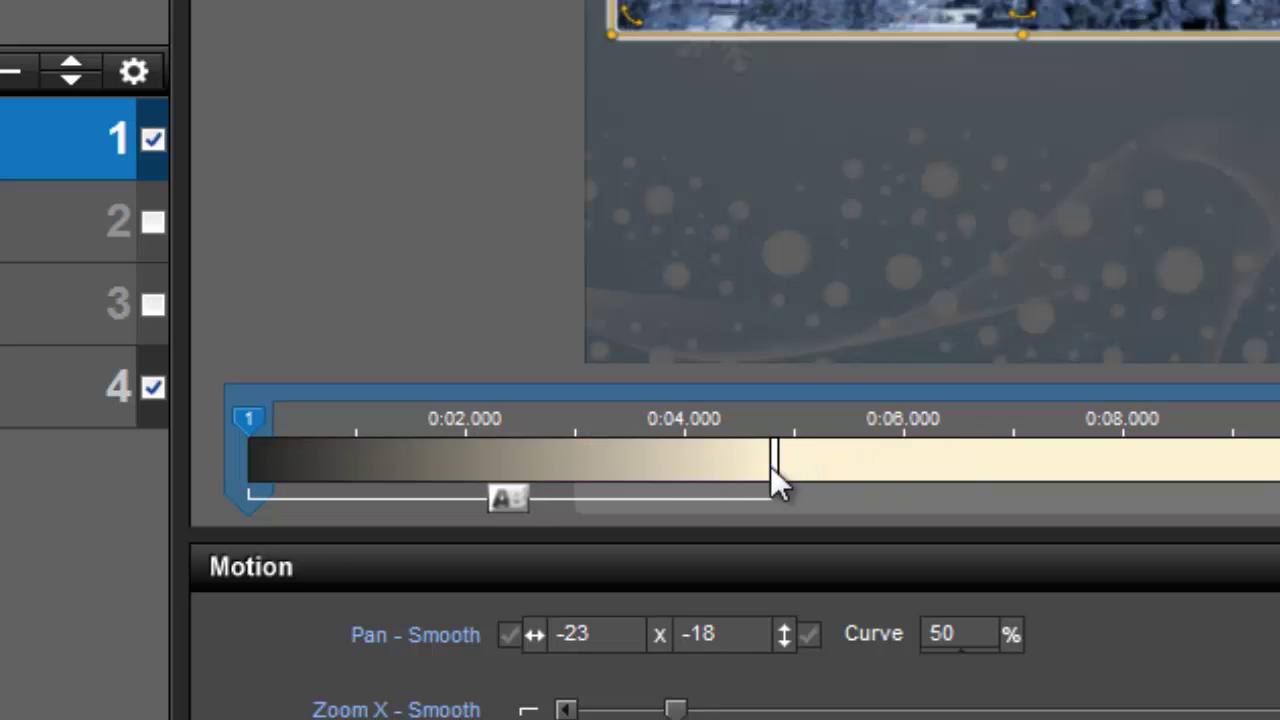
{"action": "right_click", "coordinate": [612, 474]}
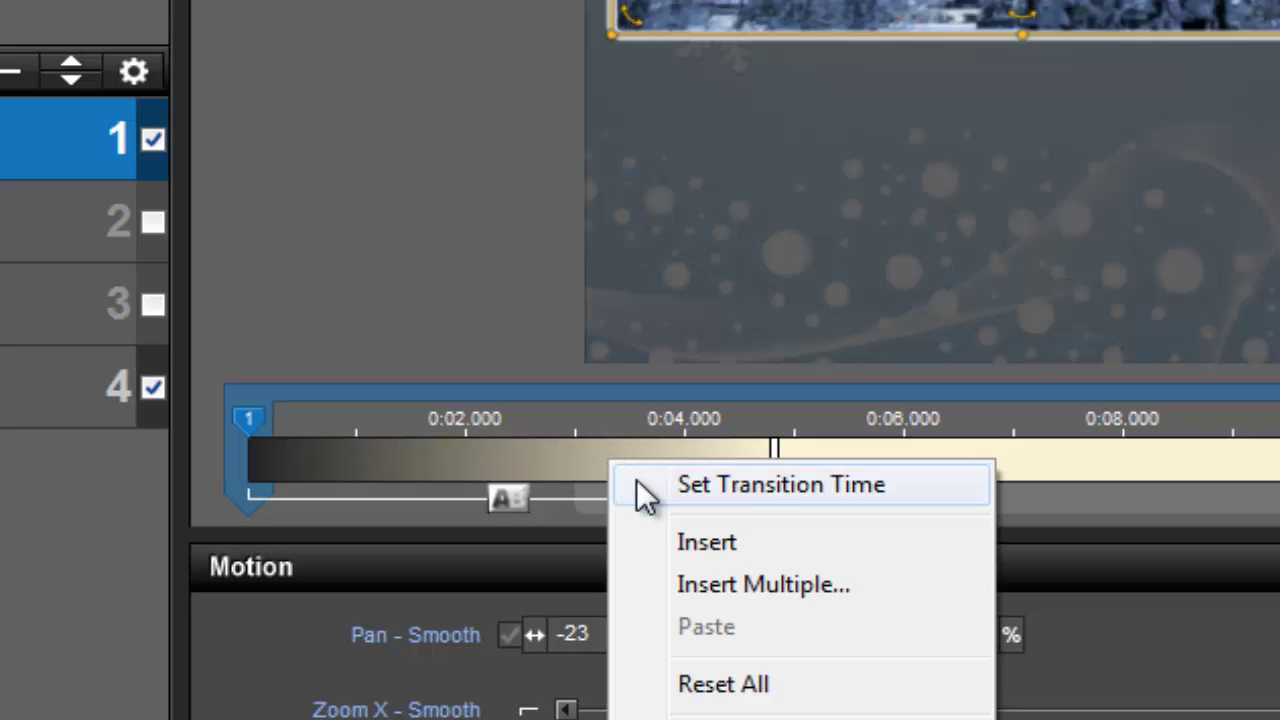
{"action": "left_click", "coordinate": [636, 480]}
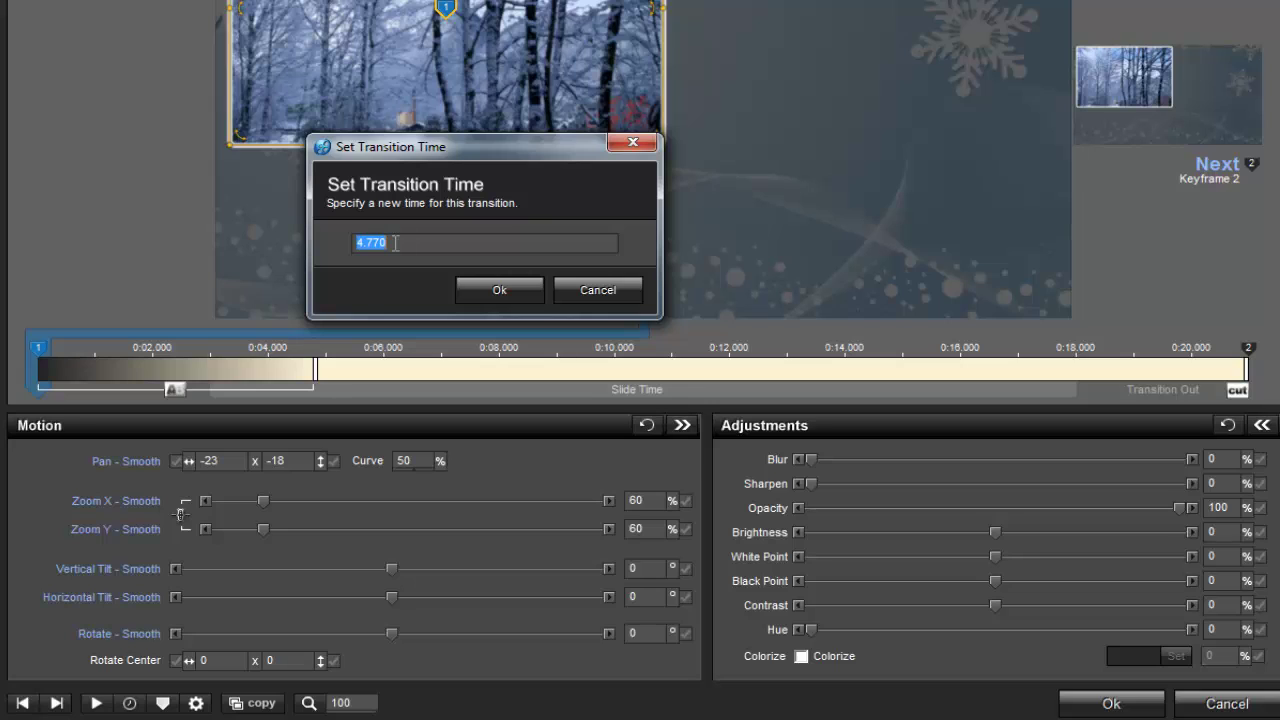
{"action": "type", "text": "1"}
{"action": "left_click", "coordinate": [499, 291]}
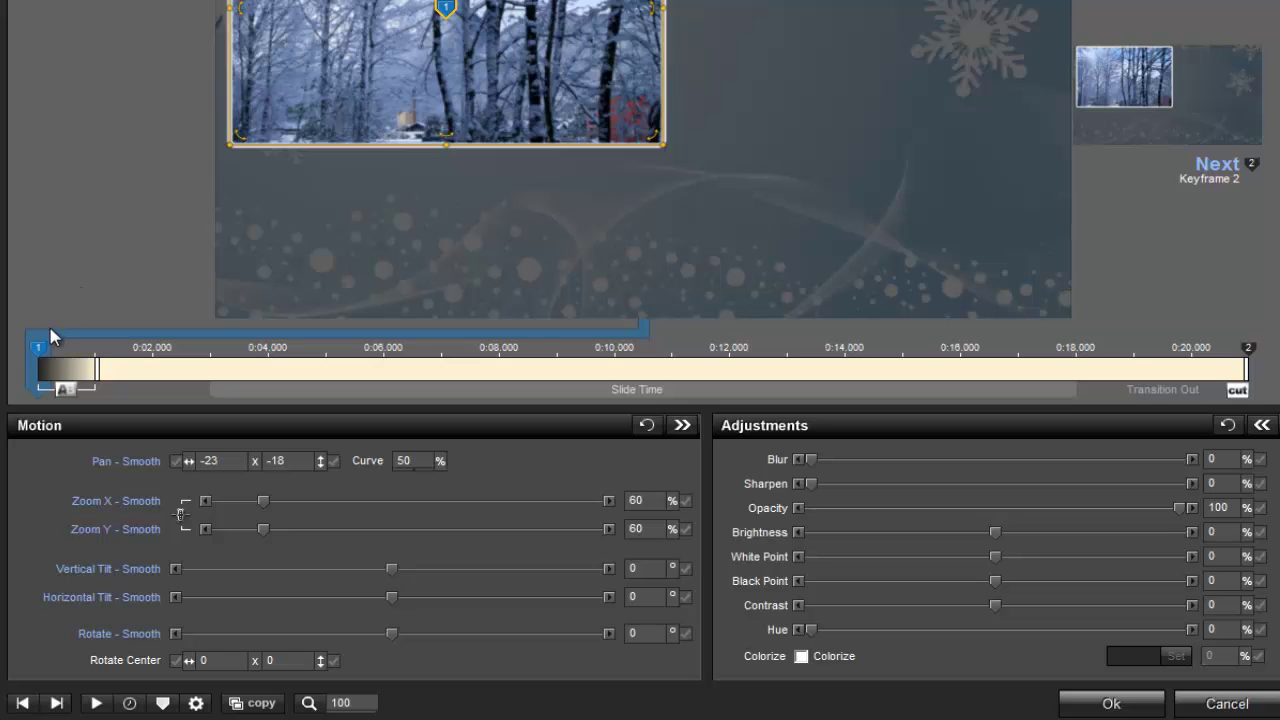
Move winter-01's keyframe 1 to about 0:03 and keyframe 2 to about 0:08
{"action": "left_click_drag", "start_coordinate": [40, 352], "coordinate": [274, 358]}
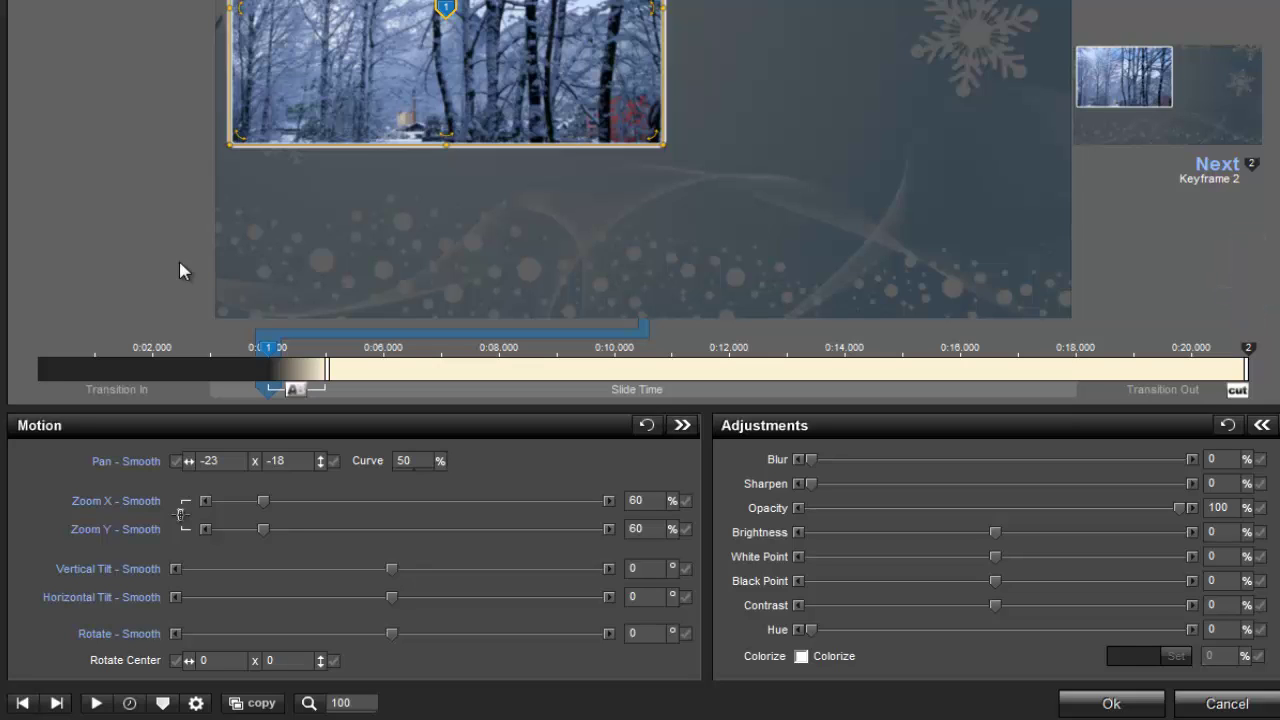
{"action": "left_click", "coordinate": [1248, 350]}
{"action": "left_click_drag", "start_coordinate": [1250, 352], "coordinate": [512, 350]}
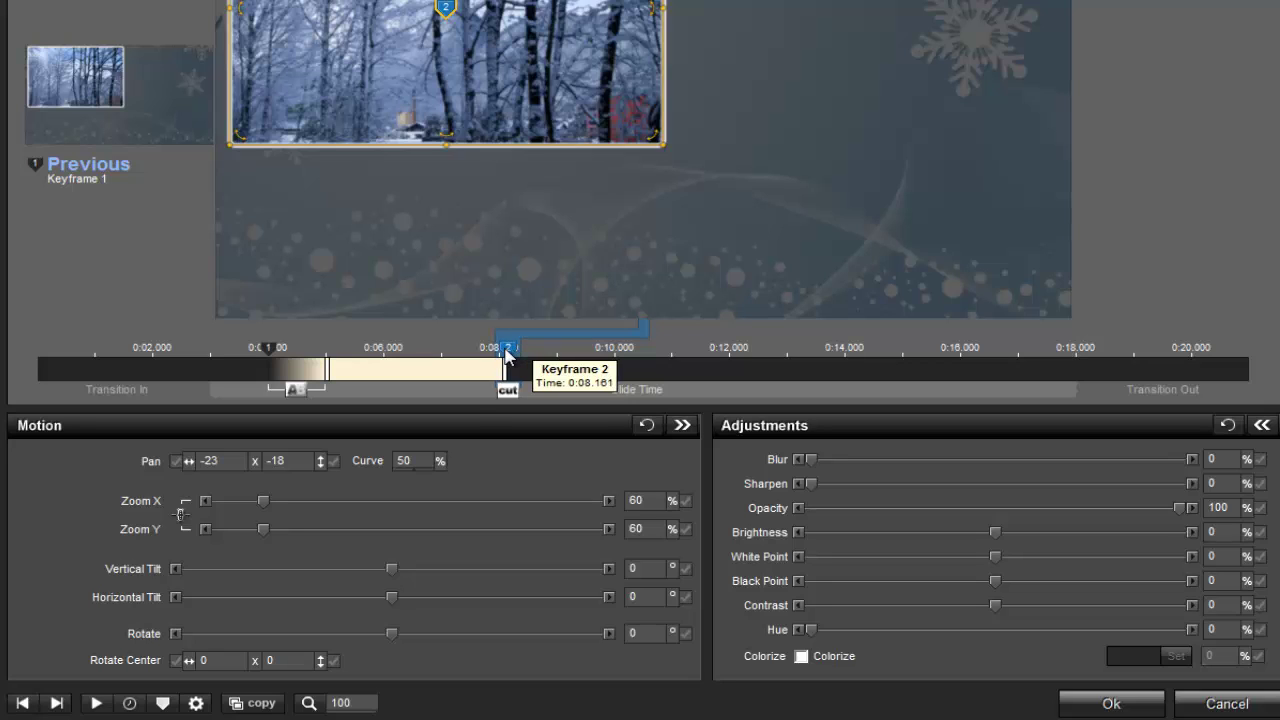
Set winter-01's keyframe 2 to exactly 8 seconds and scrub through the opening seconds
{"action": "right_click", "coordinate": [510, 356]}
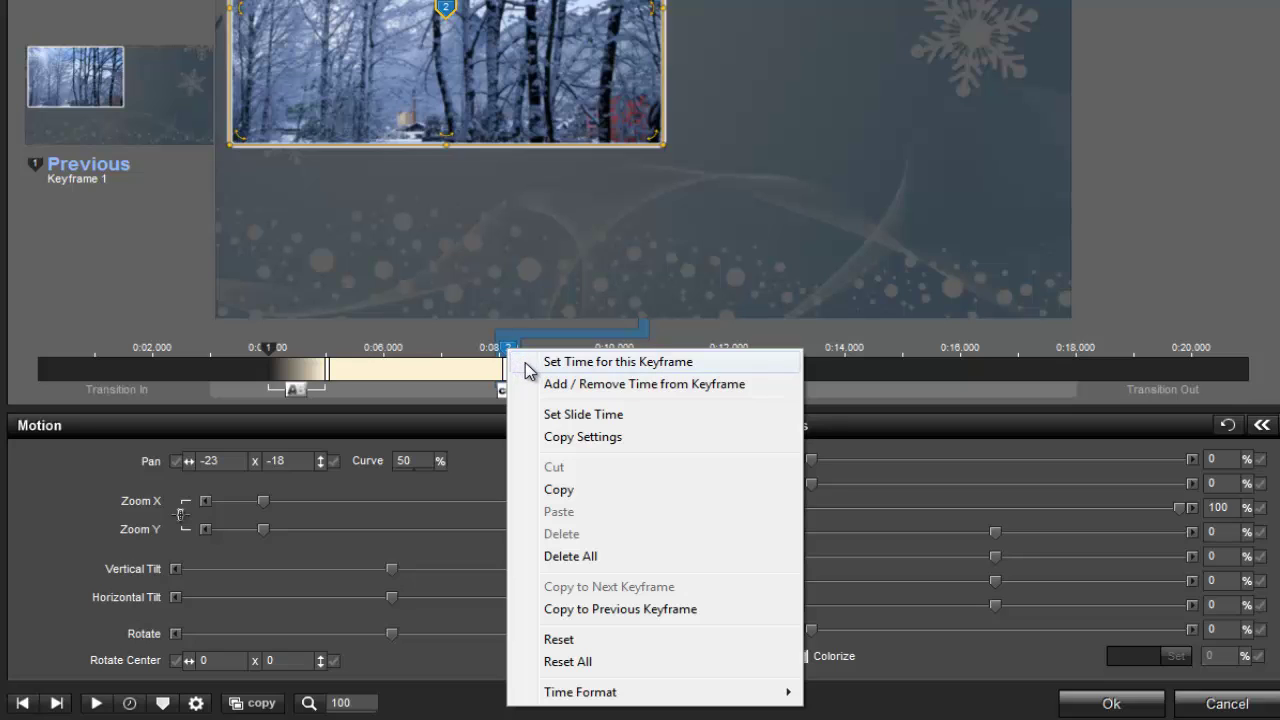
{"action": "left_click", "coordinate": [530, 369]}
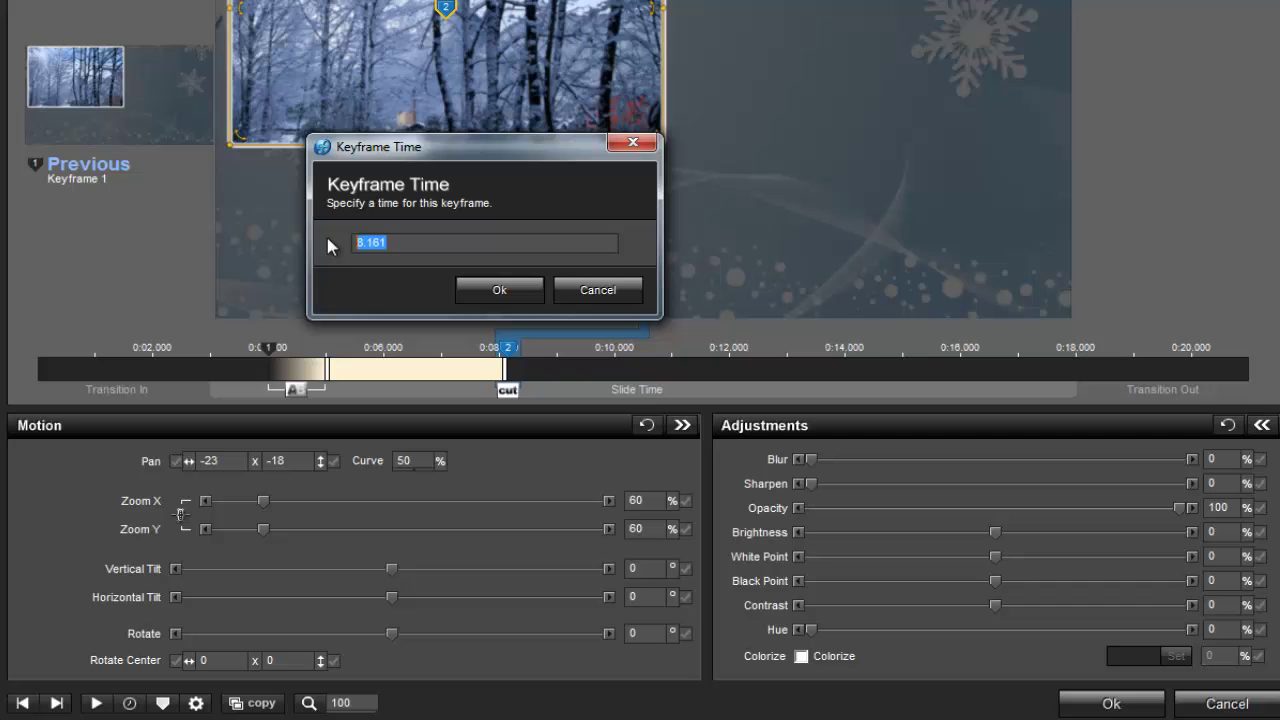
{"action": "type", "text": "8"}
{"action": "left_click", "coordinate": [496, 290]}
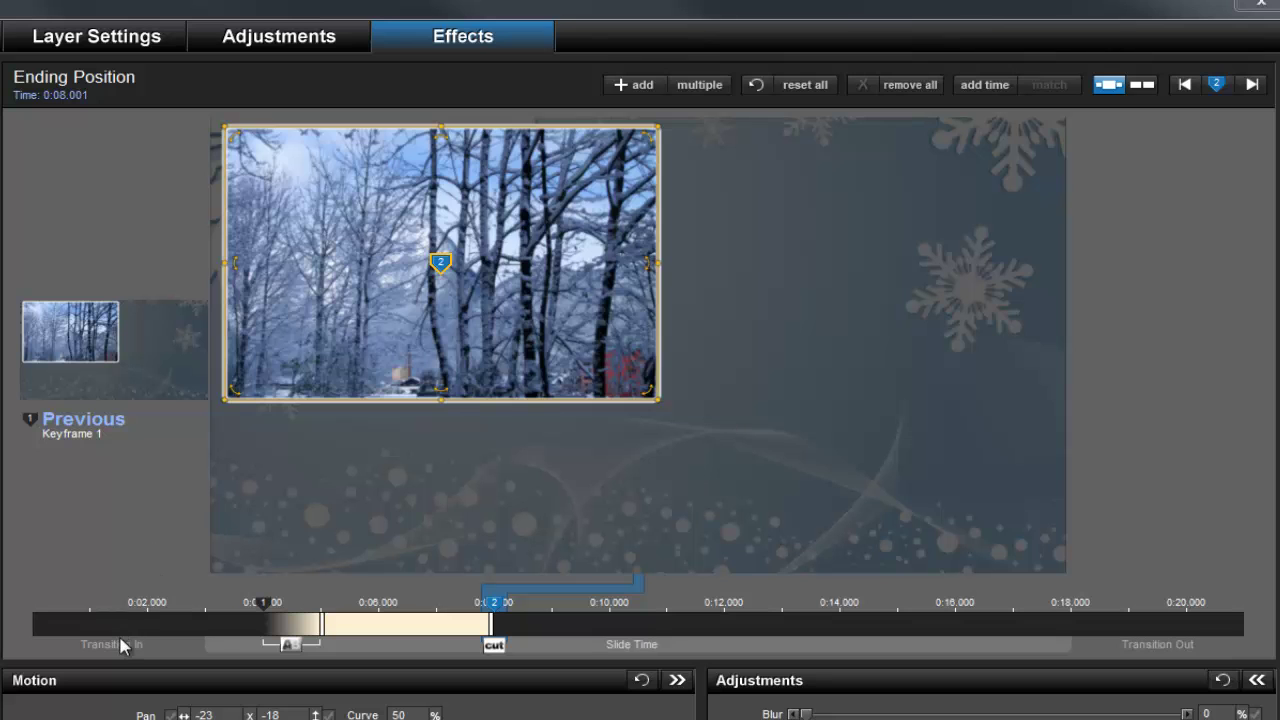
{"action": "left_click_drag", "start_coordinate": [120, 645], "coordinate": [522, 645]}
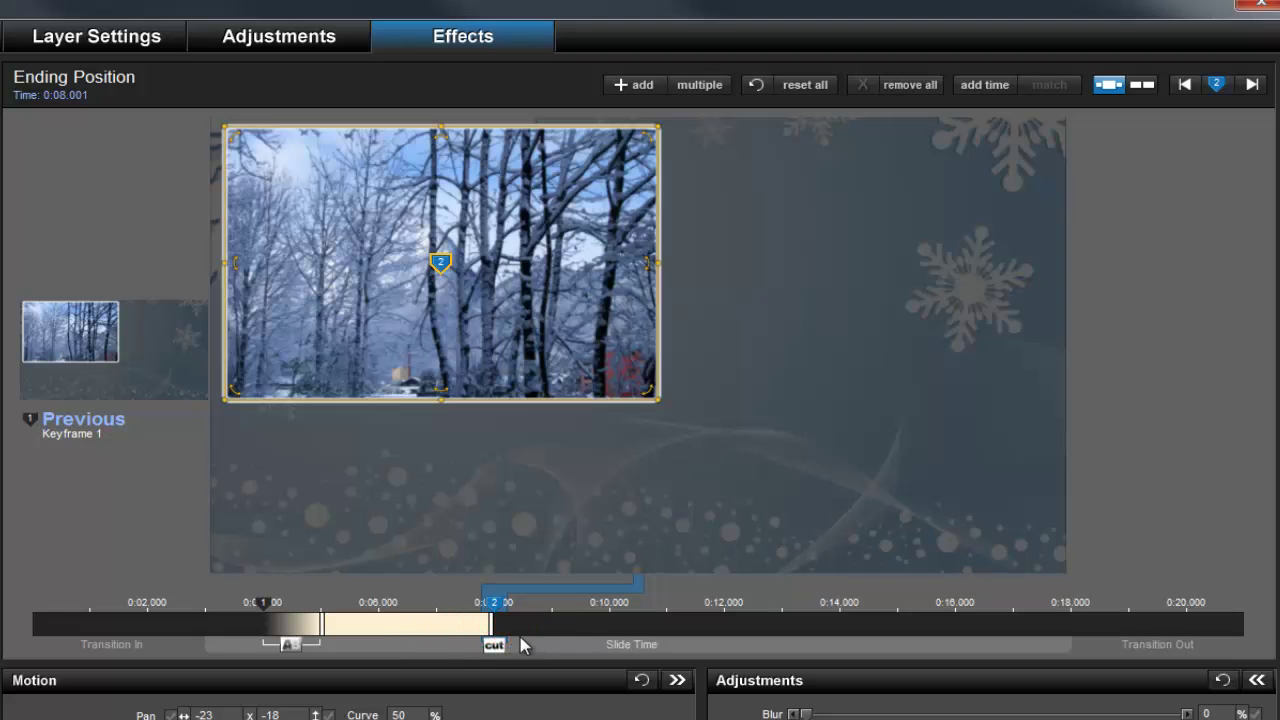
Give winter-01 an AB crossfade Transition Out at keyframe 2, then scrub to check
{"action": "left_click", "coordinate": [495, 646]}
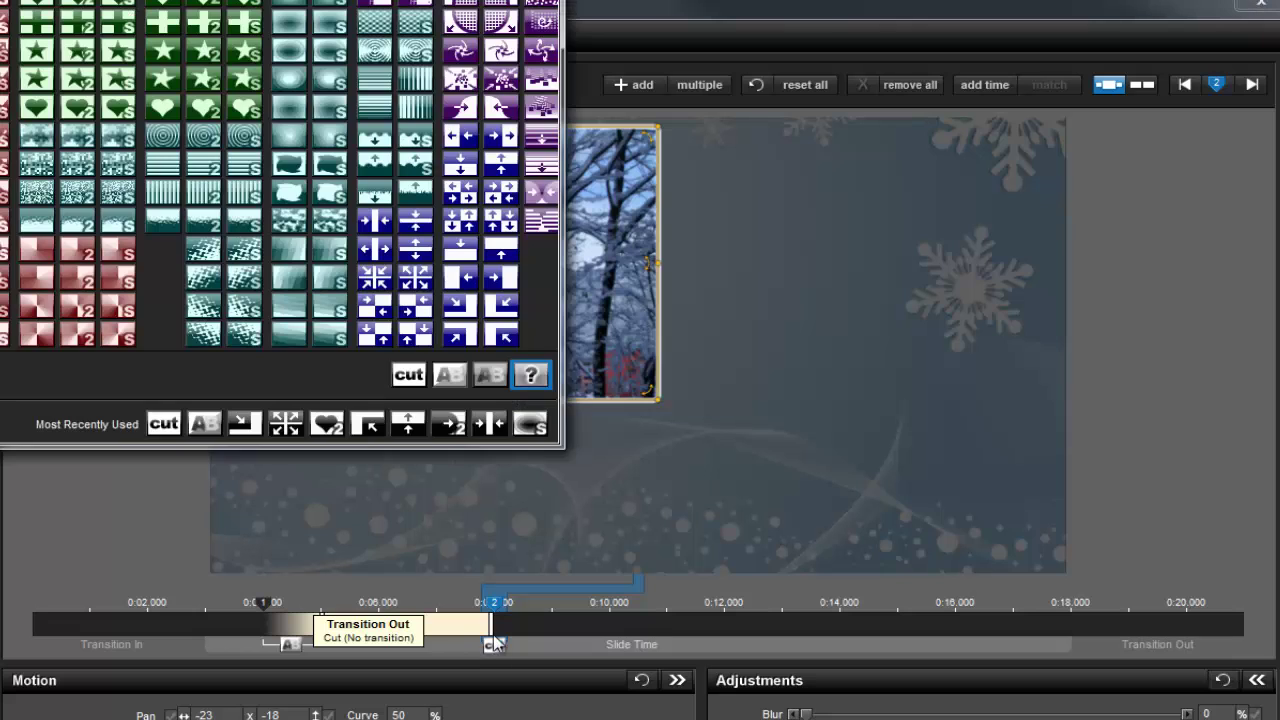
{"action": "left_click", "coordinate": [450, 378]}
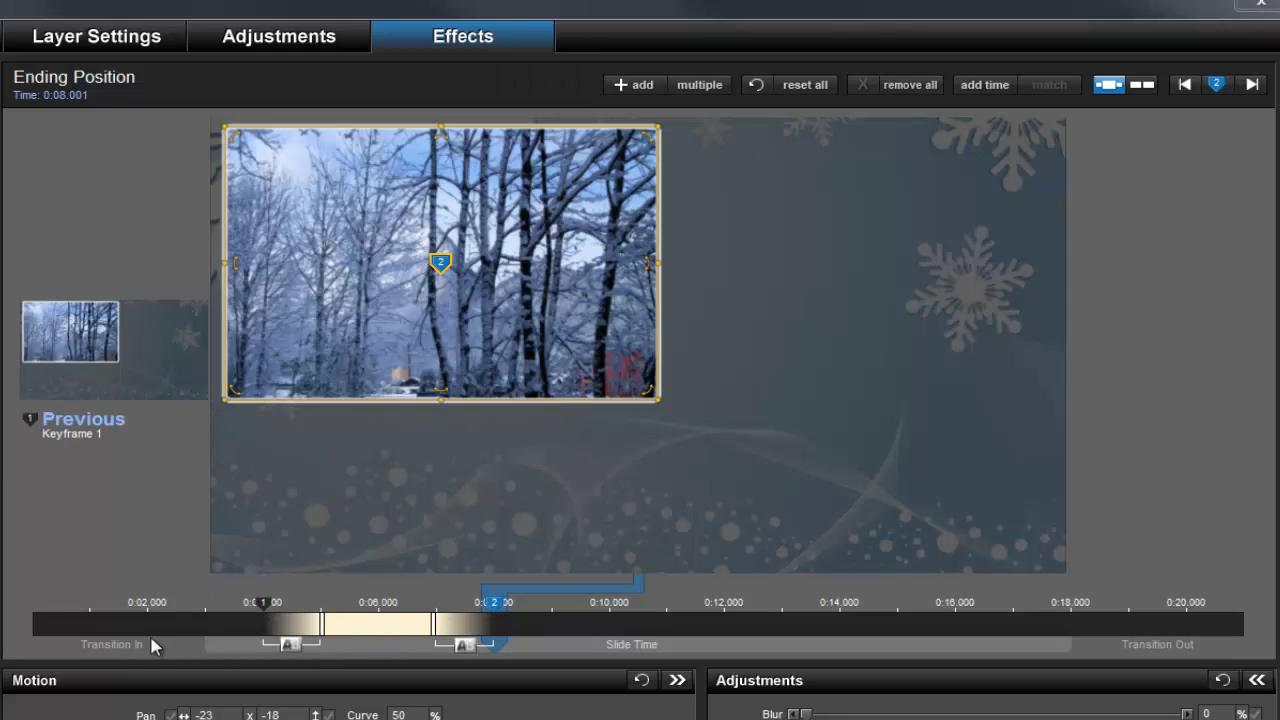
{"action": "left_click_drag", "start_coordinate": [155, 646], "coordinate": [510, 640]}
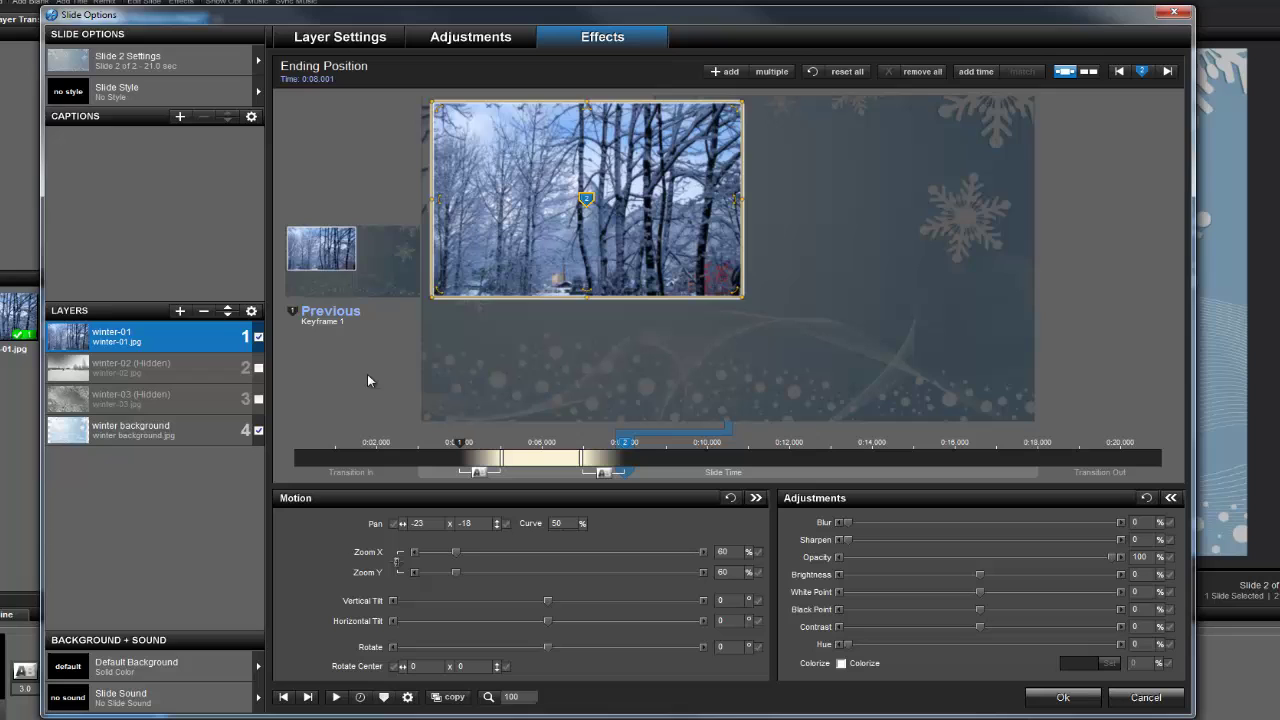
Hide winter-01, show winter-02, and move its keyframe 1 to about 0:06
{"action": "left_click", "coordinate": [259, 338]}
{"action": "left_click", "coordinate": [199, 372]}
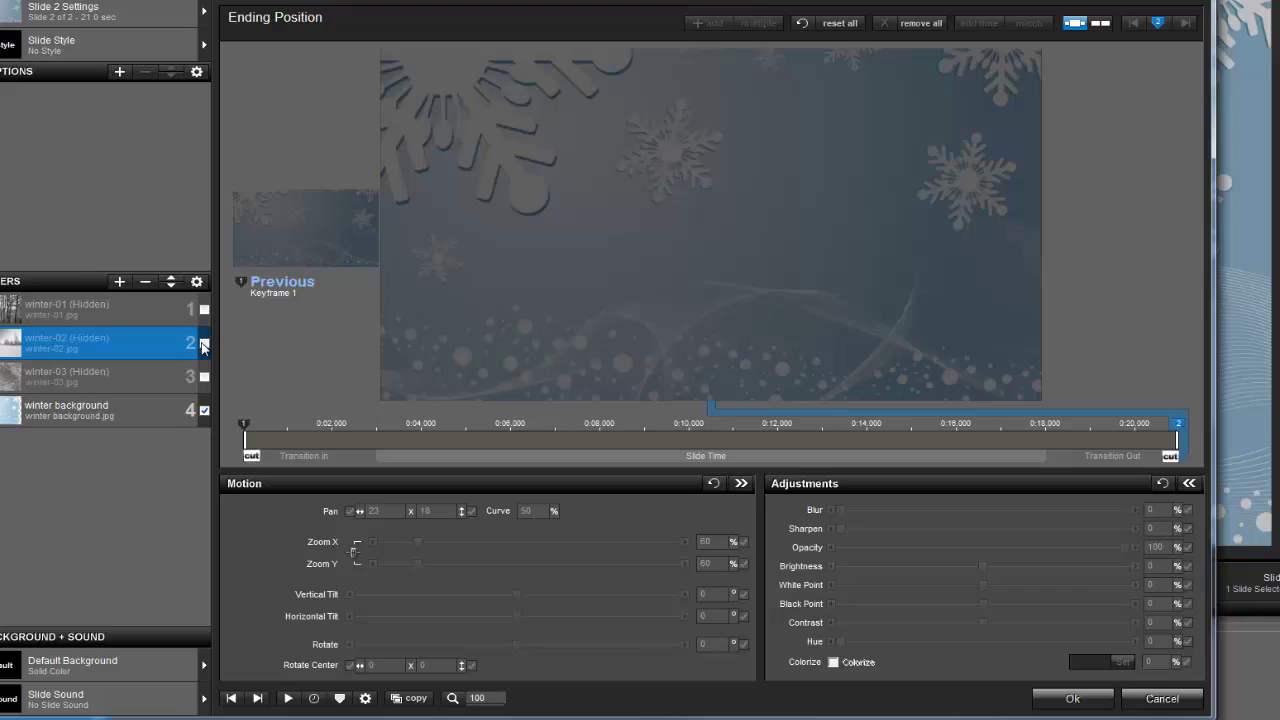
{"action": "left_click", "coordinate": [259, 367]}
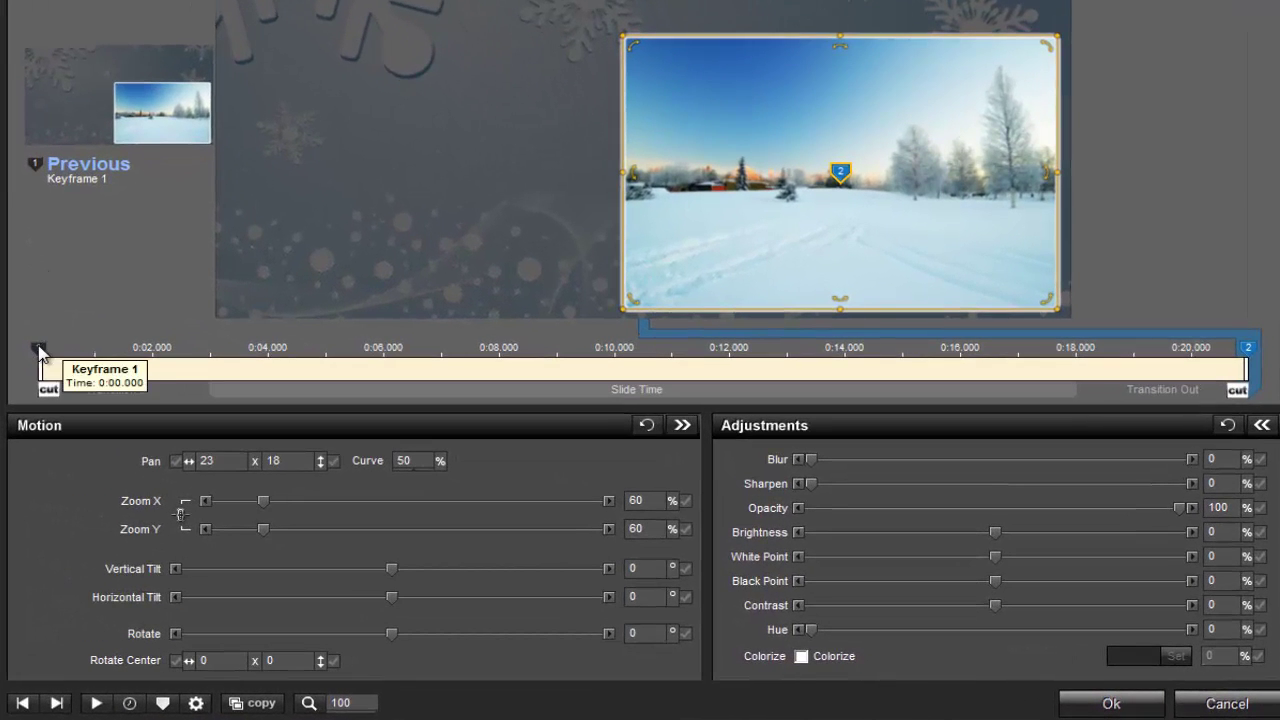
{"action": "left_click", "coordinate": [40, 350]}
{"action": "mouse_move", "coordinate": [40, 352]}
{"action": "left_mouse_down"}
{"action": "mouse_move", "coordinate": [185, 370]}
{"action": "mouse_move", "coordinate": [501, 372]}
{"action": "left_mouse_up"}
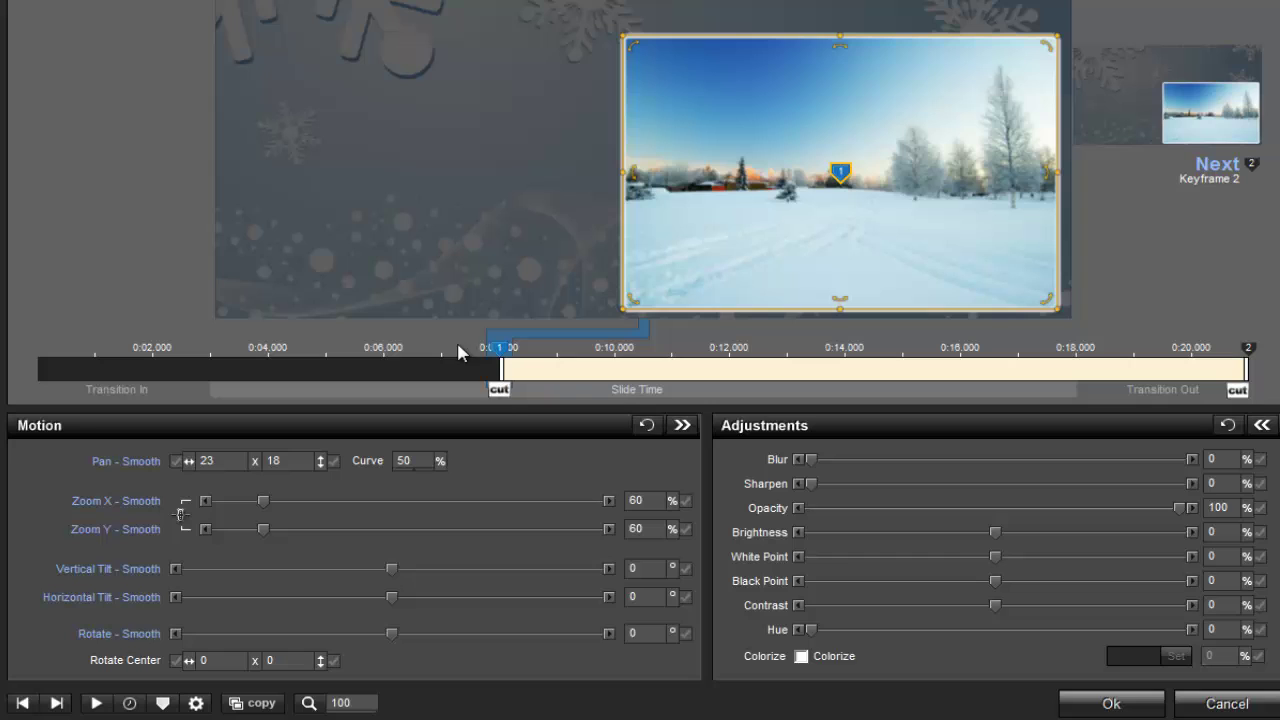
Give winter-02 a Blend Linear fade-in of about 2 seconds and move keyframe 2 near 0:12
{"action": "left_click", "coordinate": [500, 393]}
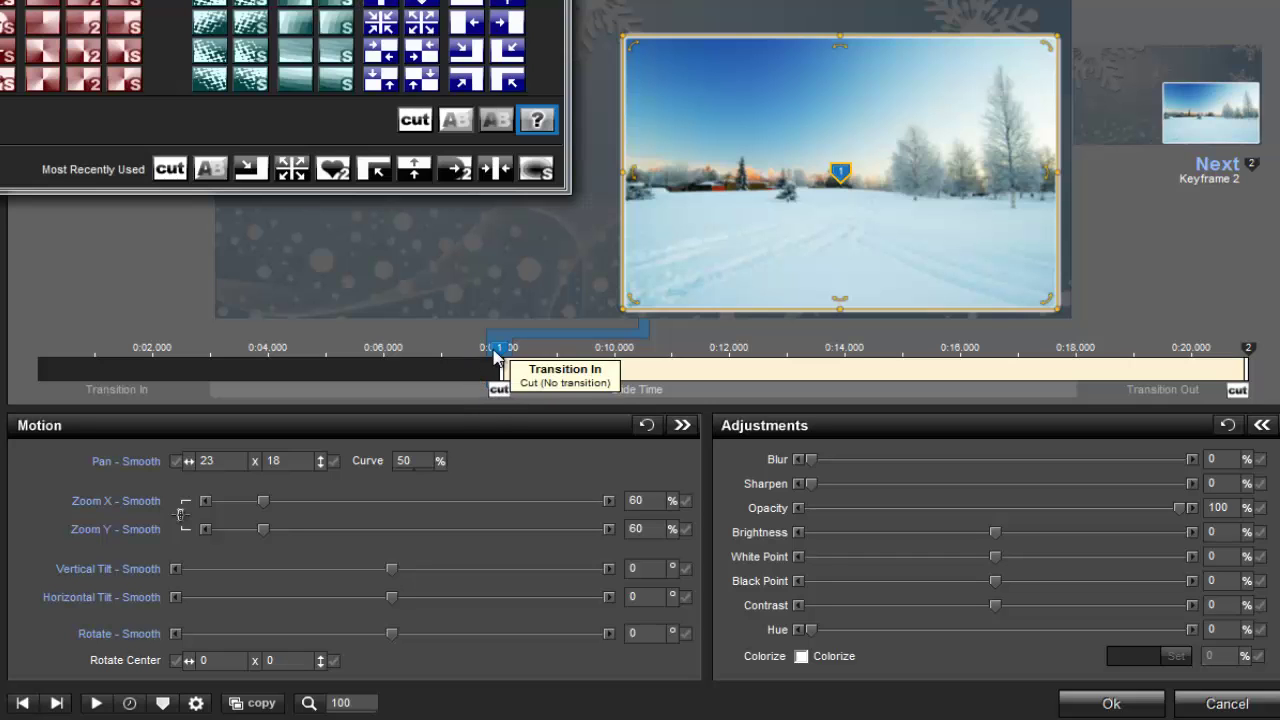
{"action": "left_click", "coordinate": [457, 116]}
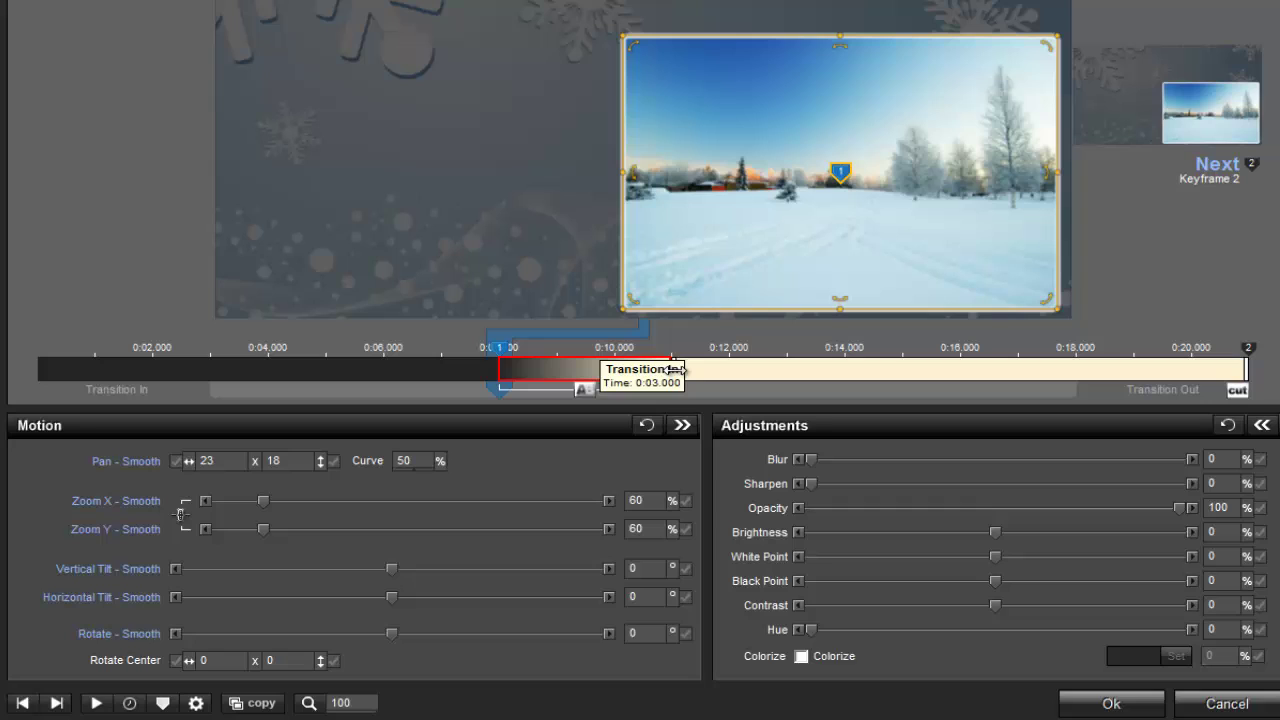
{"action": "left_click_drag", "start_coordinate": [675, 370], "coordinate": [558, 370]}
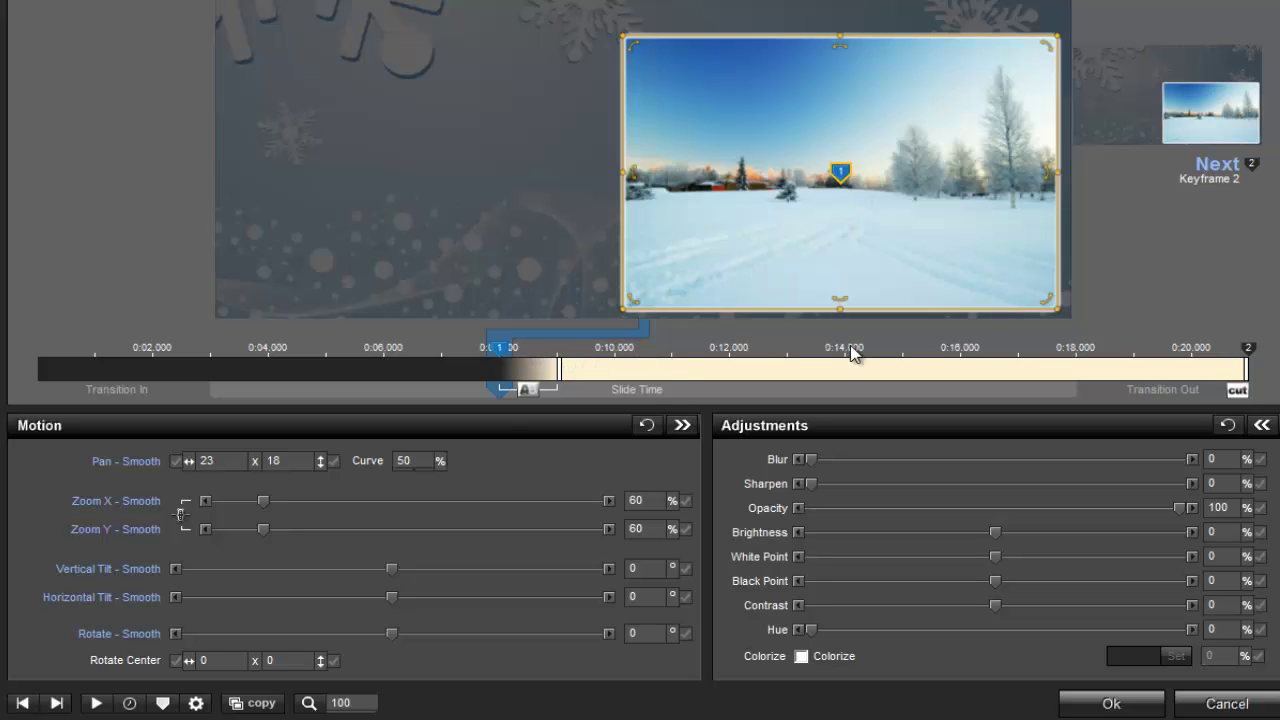
{"action": "left_click", "coordinate": [1247, 352]}
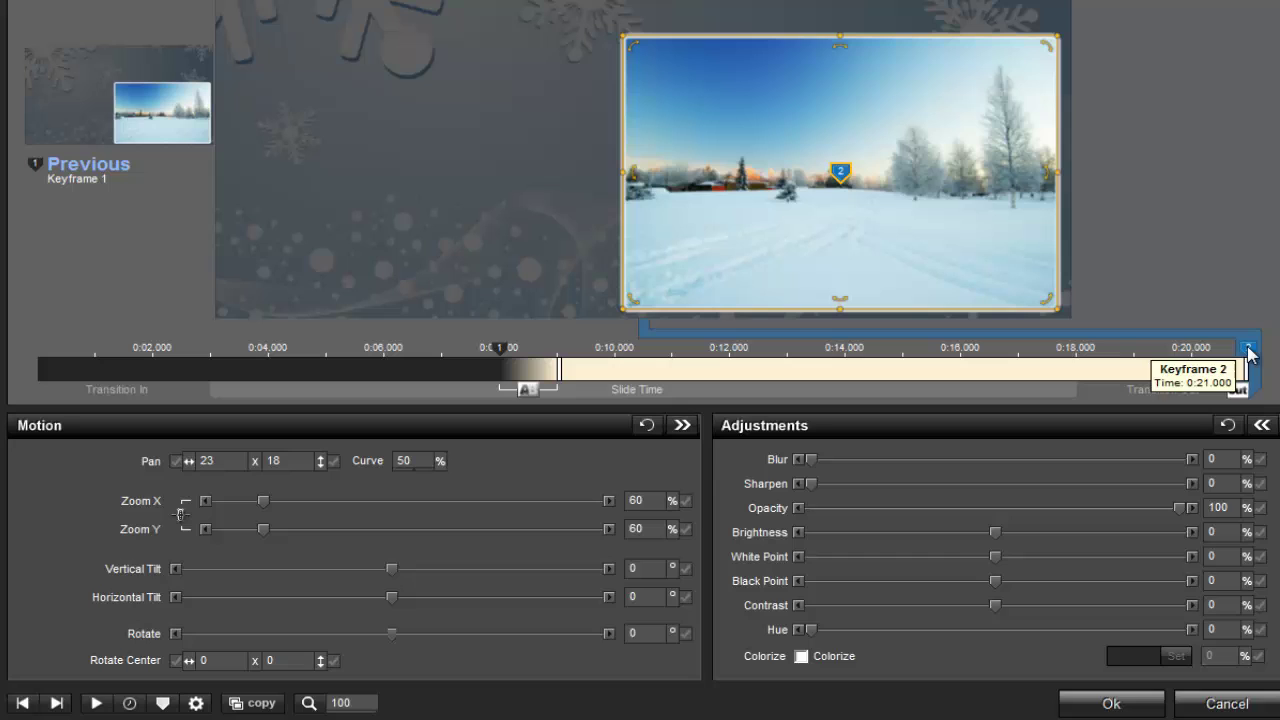
{"action": "left_click_drag", "start_coordinate": [1212, 354], "coordinate": [730, 359]}
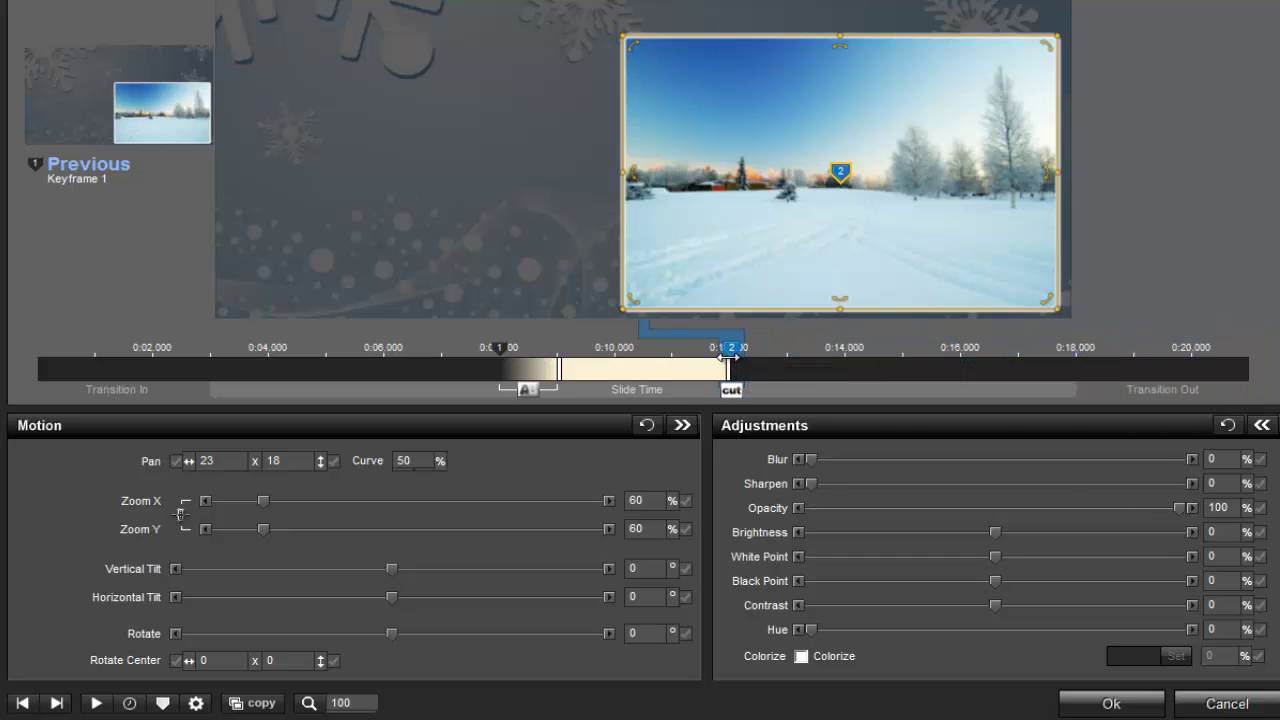
Give the winter-02 field photo an AB Blend Transition Out, then scrub to preview
{"action": "left_click", "coordinate": [731, 391]}
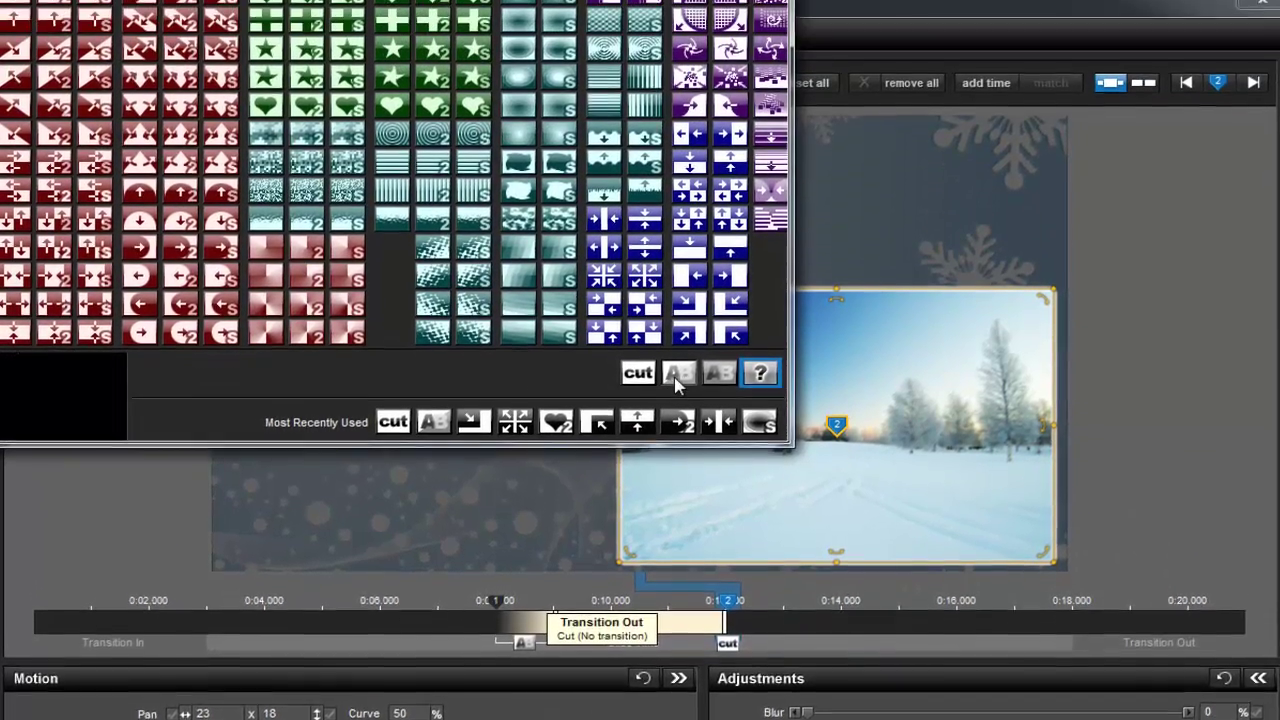
{"action": "left_click", "coordinate": [681, 123]}
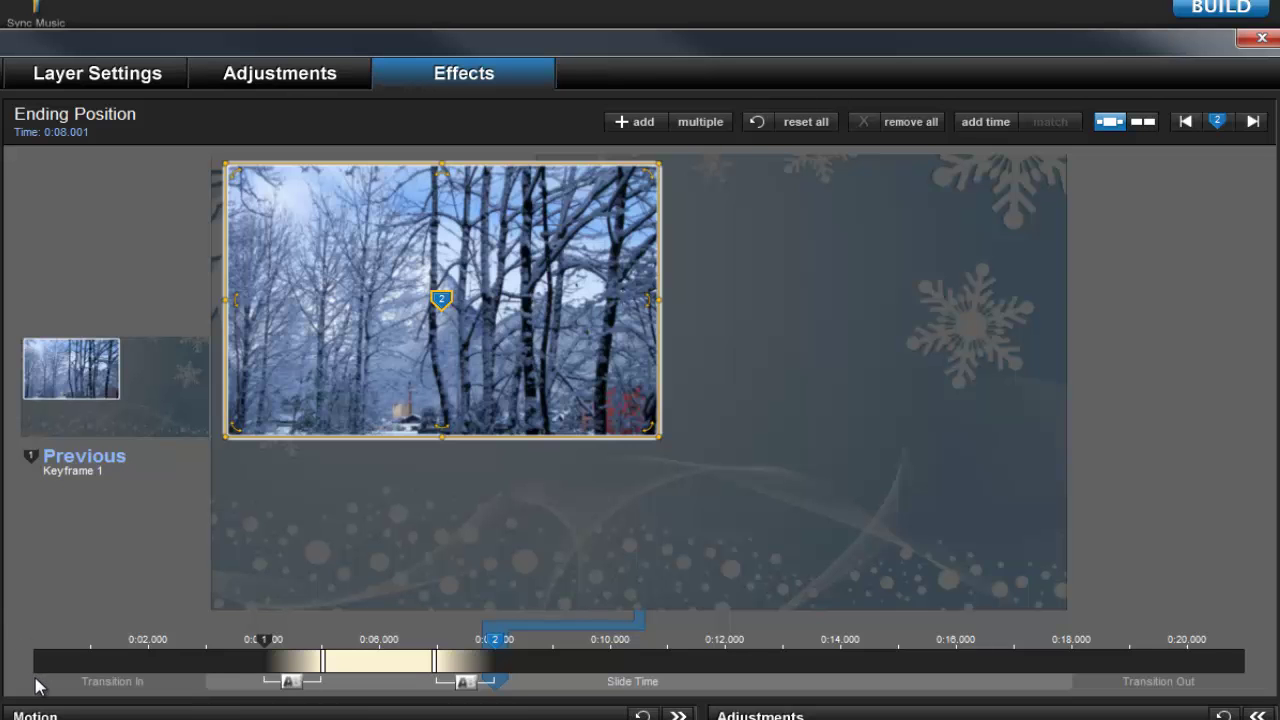
{"action": "left_click_drag", "start_coordinate": [35, 685], "coordinate": [580, 690]}
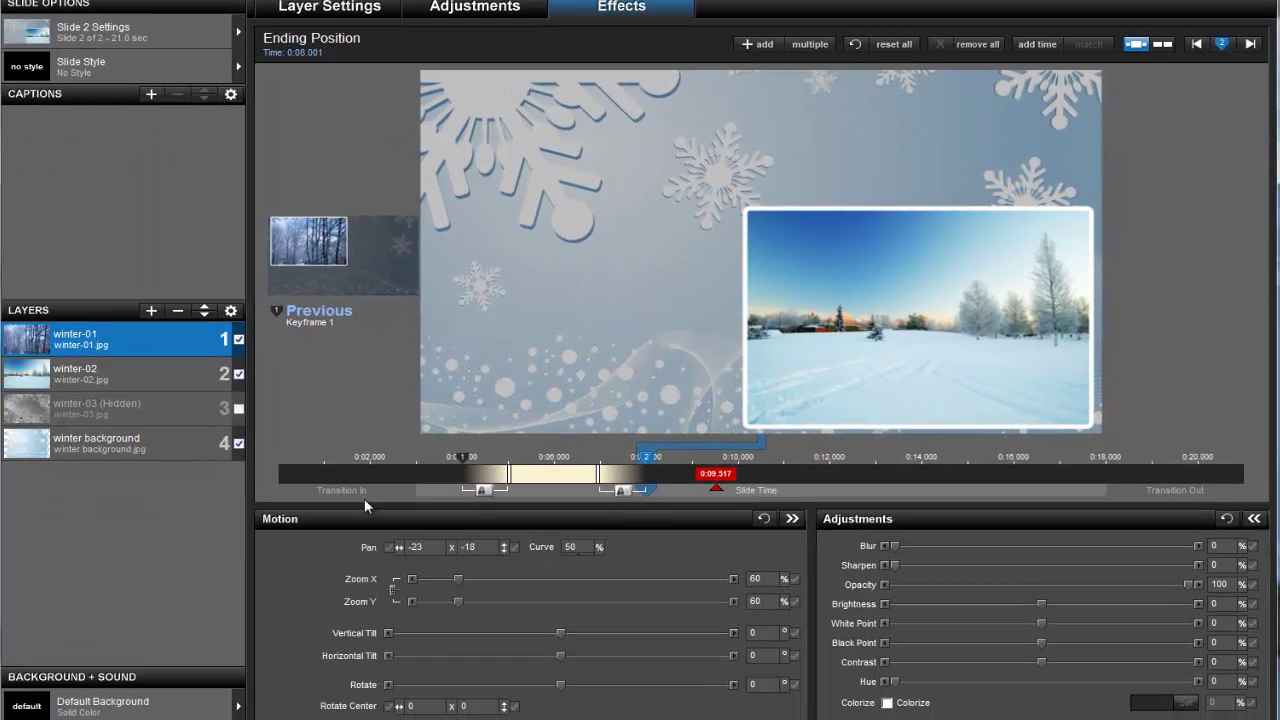
Show winter-03, start it near 0:12, and give it a crossfade blend fade-in of about 1.2 seconds
{"action": "left_click", "coordinate": [240, 408]}
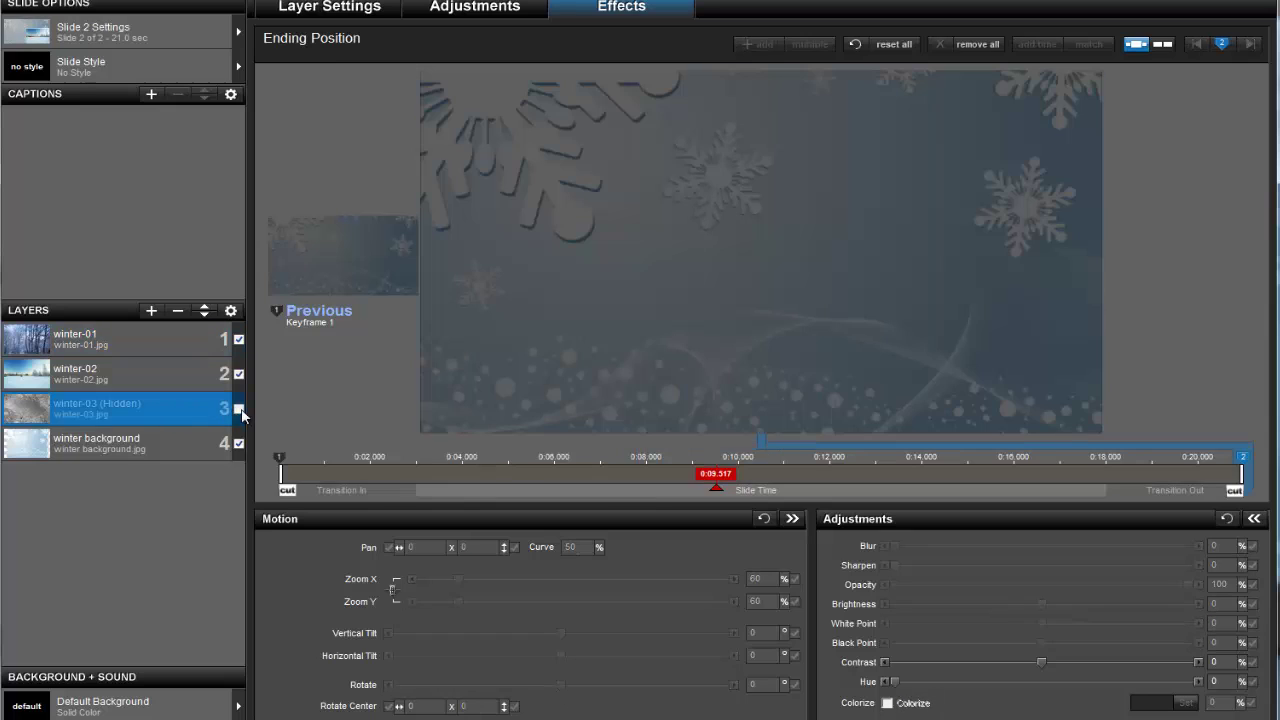
{"action": "left_click", "coordinate": [240, 409]}
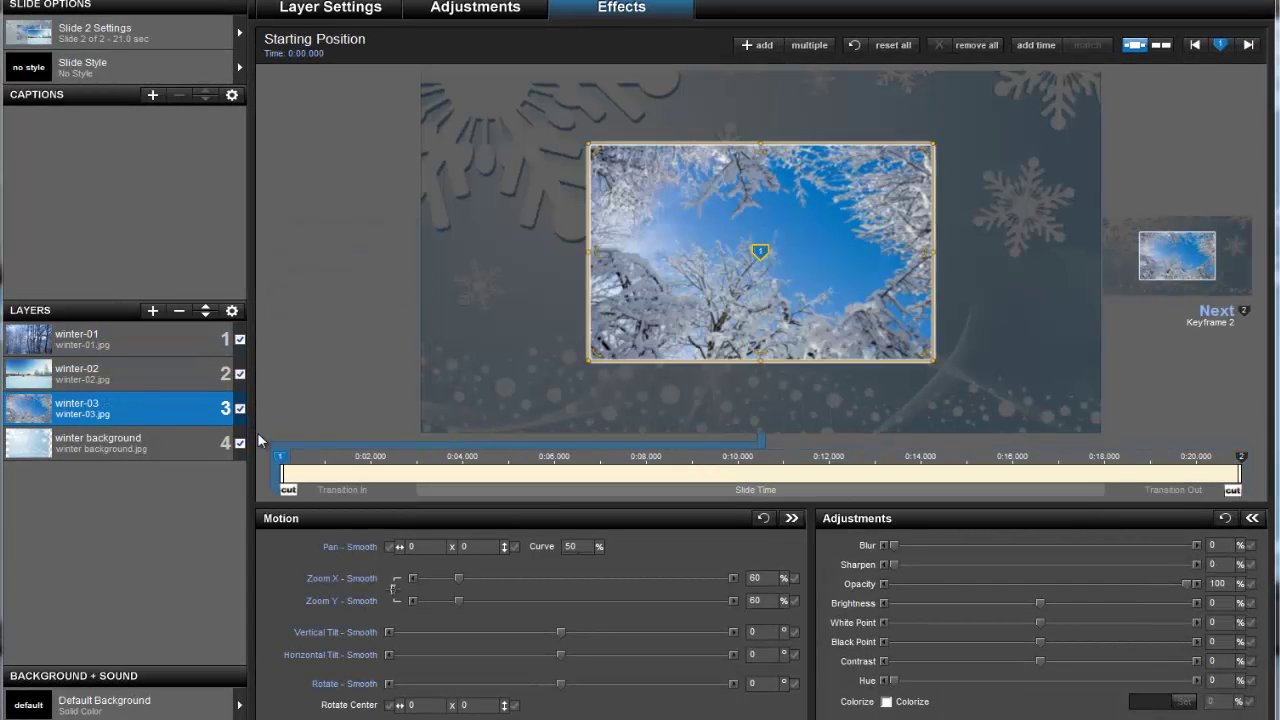
{"action": "mouse_move", "coordinate": [278, 458]}
{"action": "left_mouse_down"}
{"action": "mouse_move", "coordinate": [714, 460]}
{"action": "mouse_move", "coordinate": [833, 474]}
{"action": "left_mouse_up"}
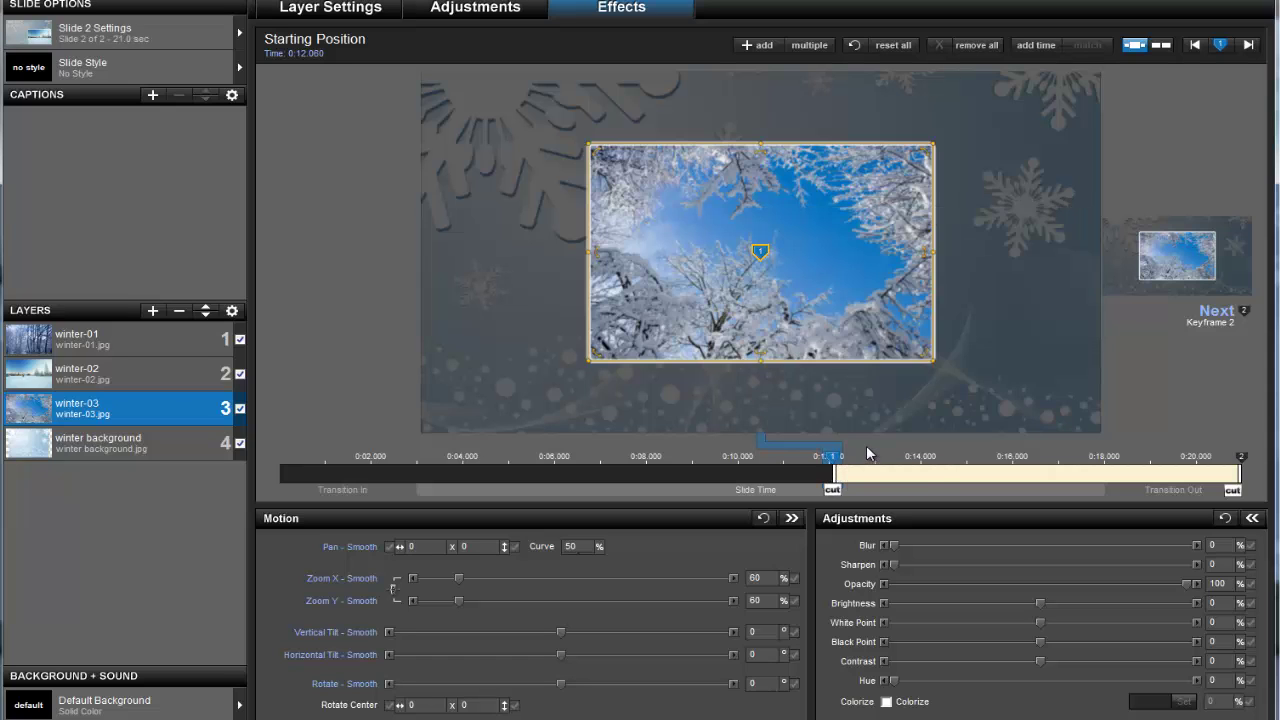
{"action": "left_click", "coordinate": [833, 492]}
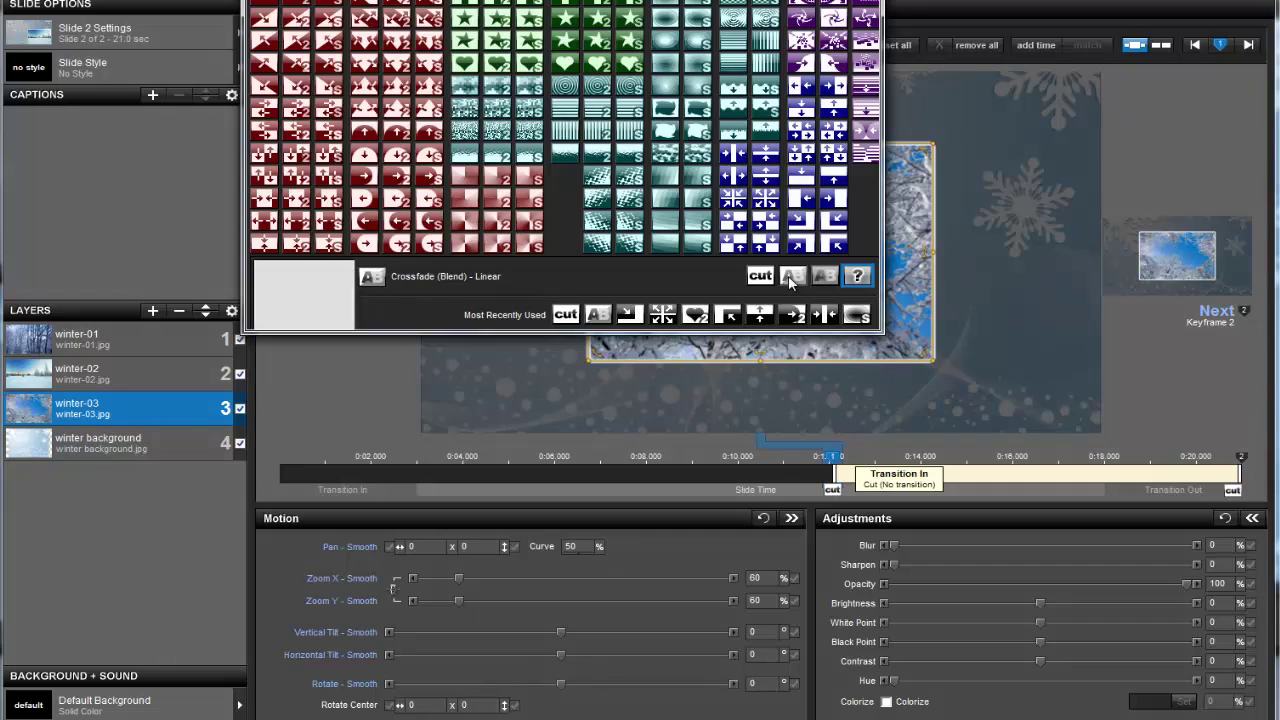
{"action": "left_click", "coordinate": [790, 279]}
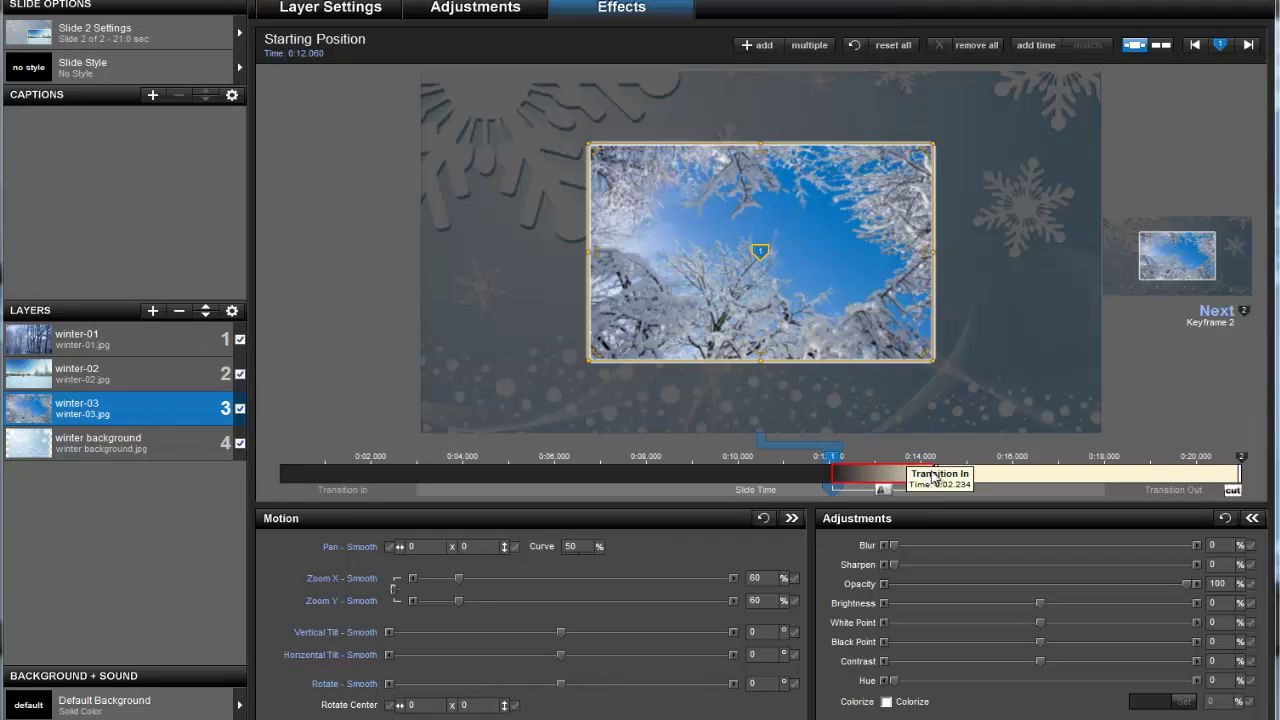
{"action": "left_click_drag", "start_coordinate": [933, 469], "coordinate": [881, 474]}
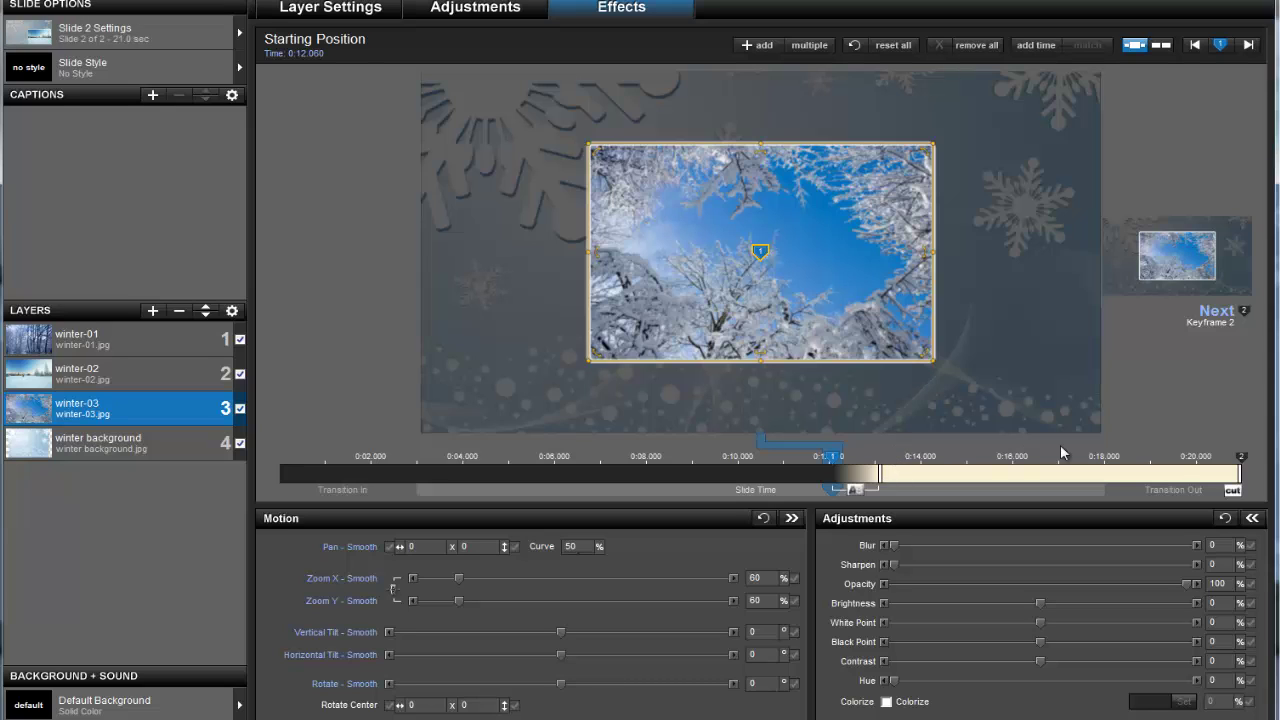
Move winter-03's Keyframe 2 to 0:16.029 and change its cut exit to a Crossfade fade-out
{"action": "left_click", "coordinate": [1241, 460]}
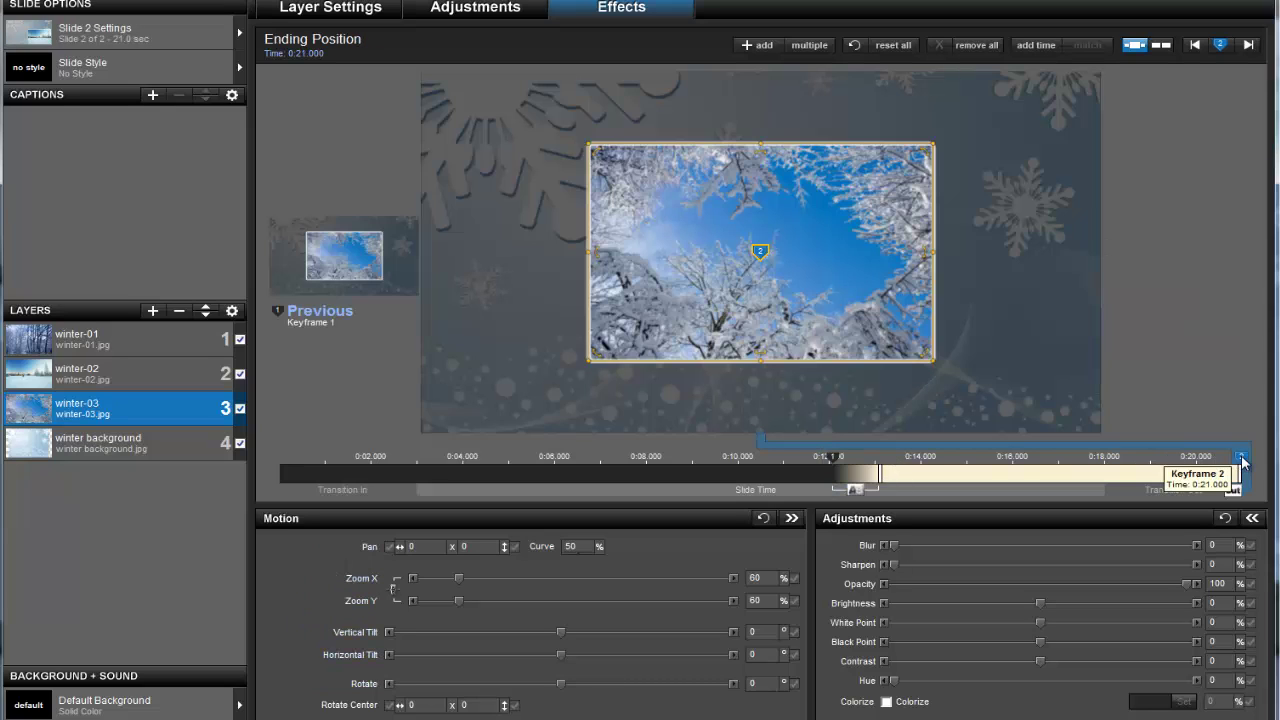
{"action": "left_click_drag", "start_coordinate": [1238, 462], "coordinate": [1014, 470]}
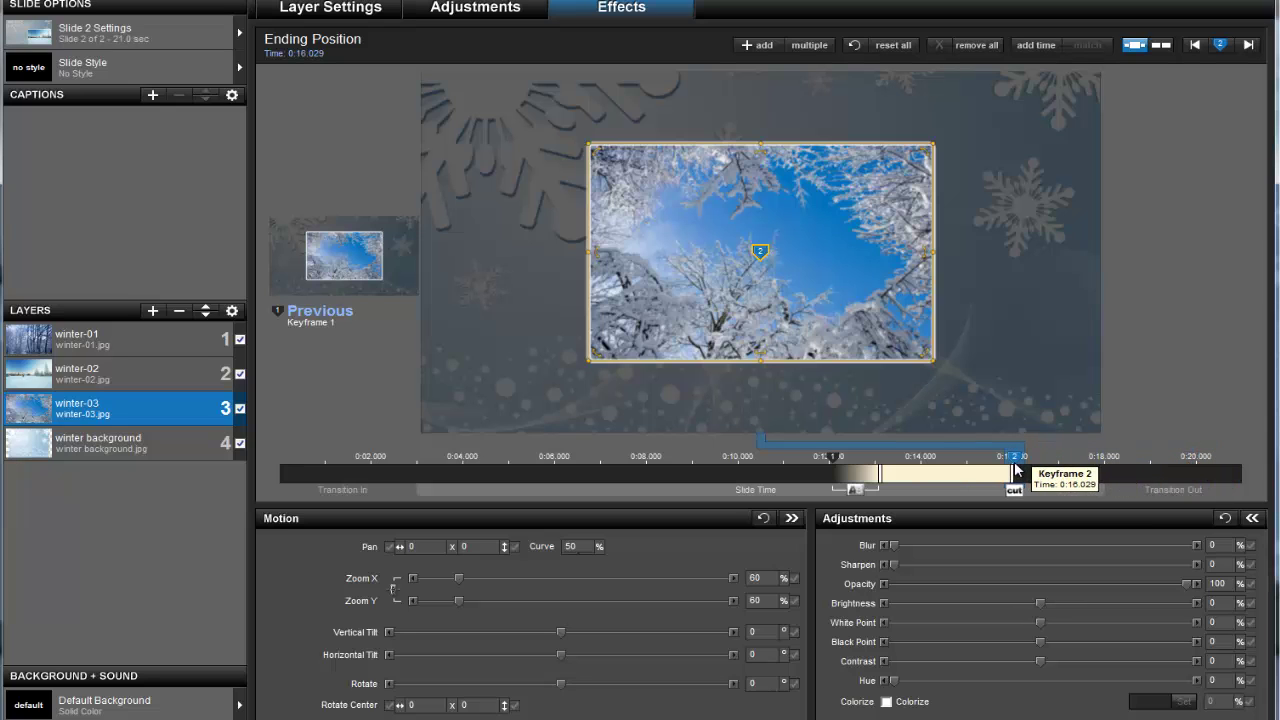
{"action": "left_click", "coordinate": [1014, 491]}
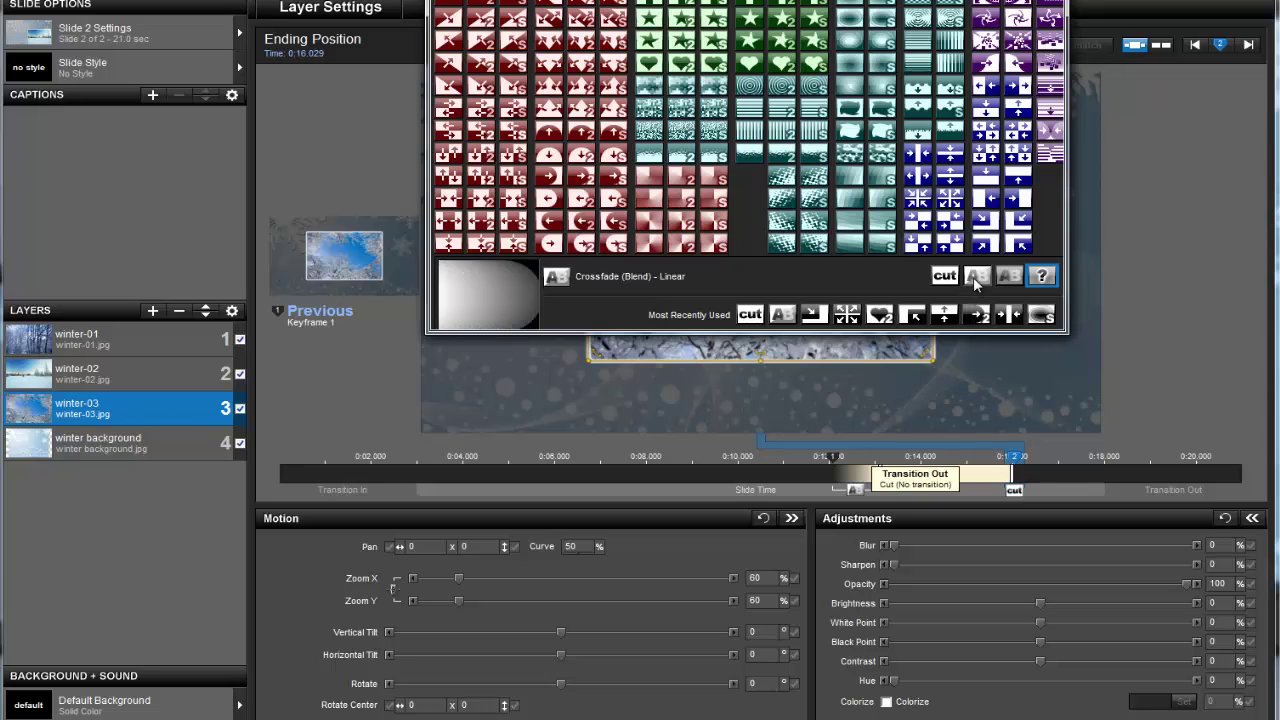
{"action": "left_click", "coordinate": [973, 277]}
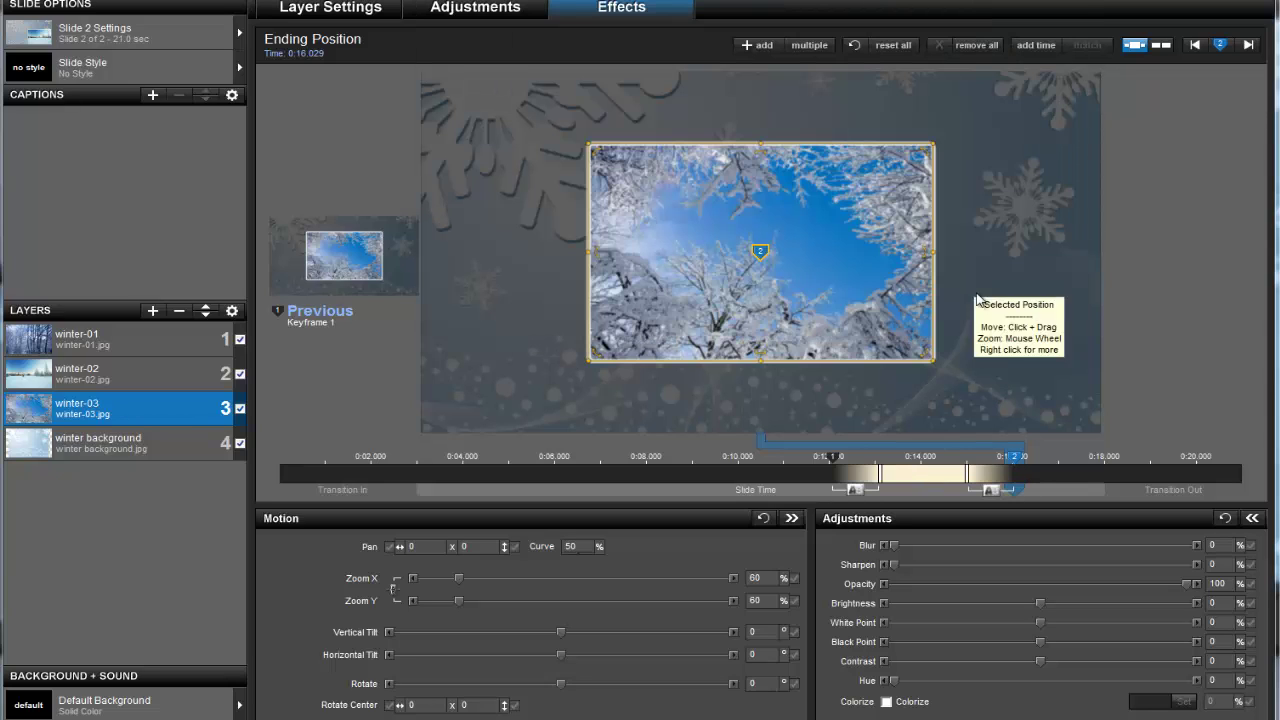